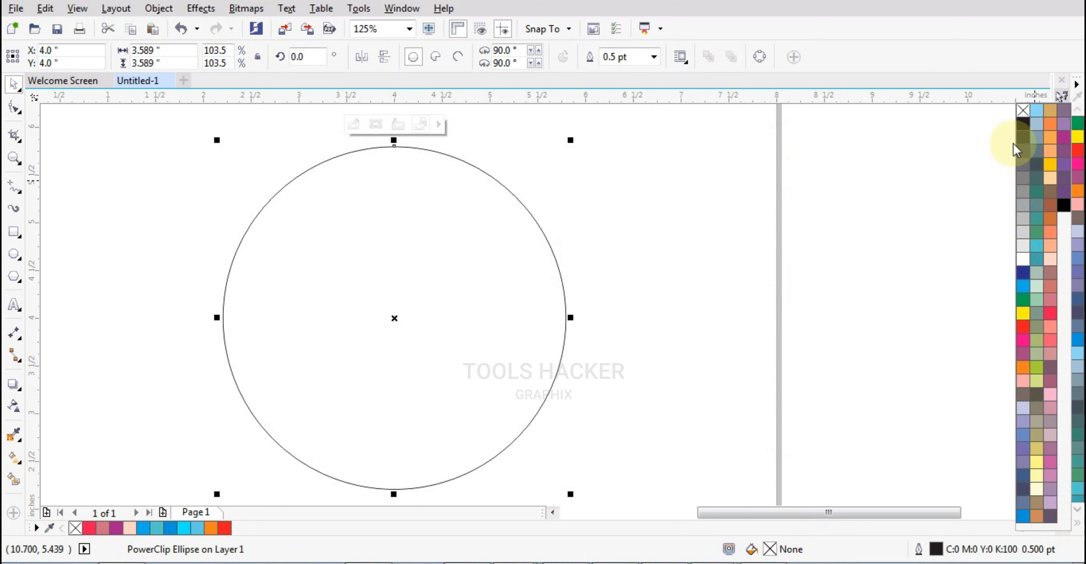
Step: Remove the container circle's outline and open its PowerClip contents for editing
{"action": "right_click", "coordinate": [1023, 110]}
{"action": "double_click", "coordinate": [513, 340]}
{"action": "left_click", "coordinate": [657, 307]}
{"action": "left_click", "coordinate": [567, 325]}
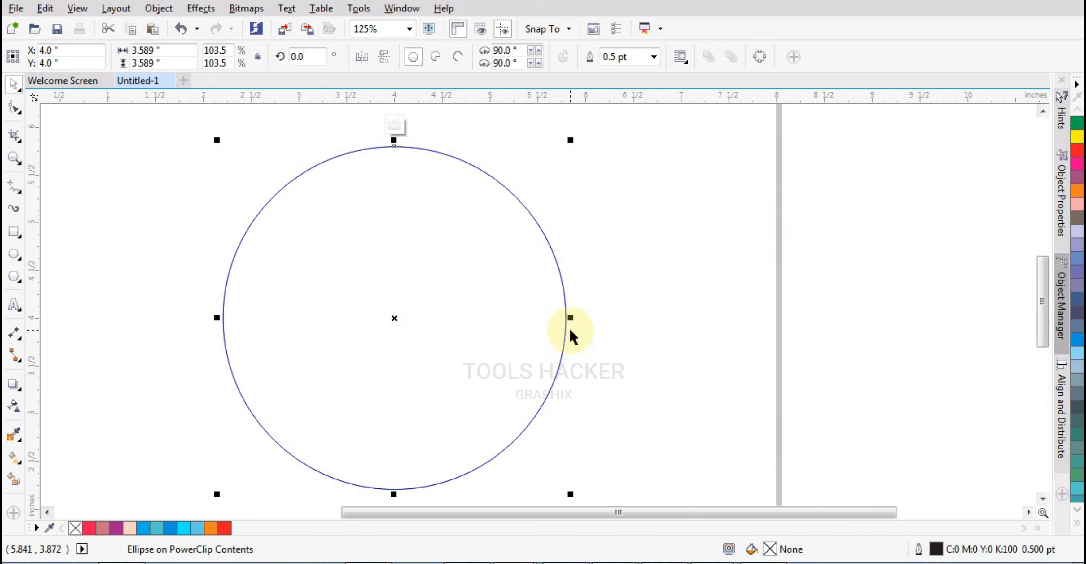
Step: Make a centred copy of the circle narrowed to about 1.97 inches wide and fill it with red
{"action": "left_click_drag", "start_coordinate": [570, 317], "coordinate": [492, 353]}
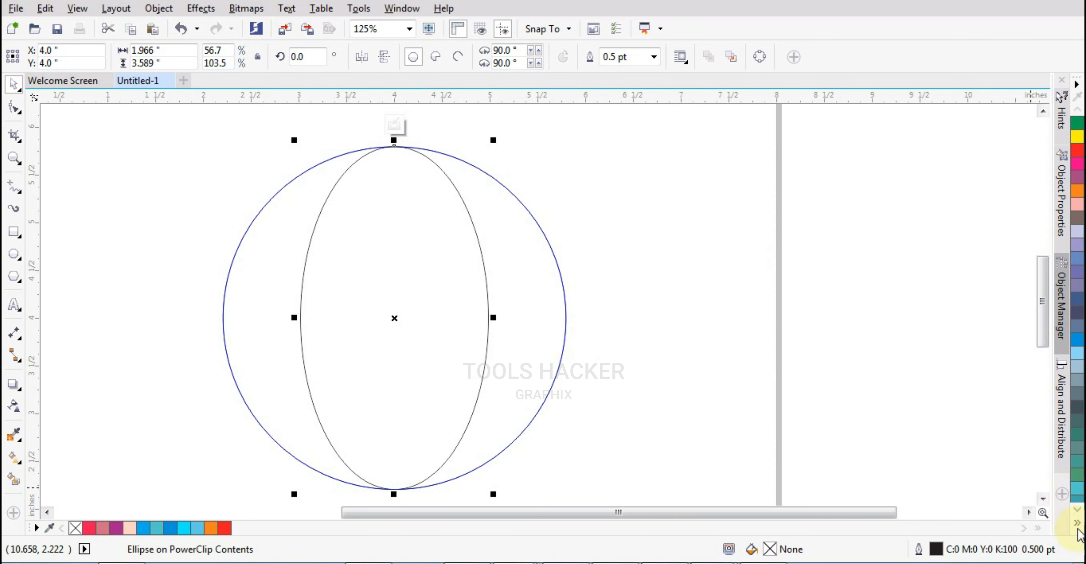
{"action": "left_click", "coordinate": [1077, 524]}
{"action": "left_click", "coordinate": [1022, 326]}
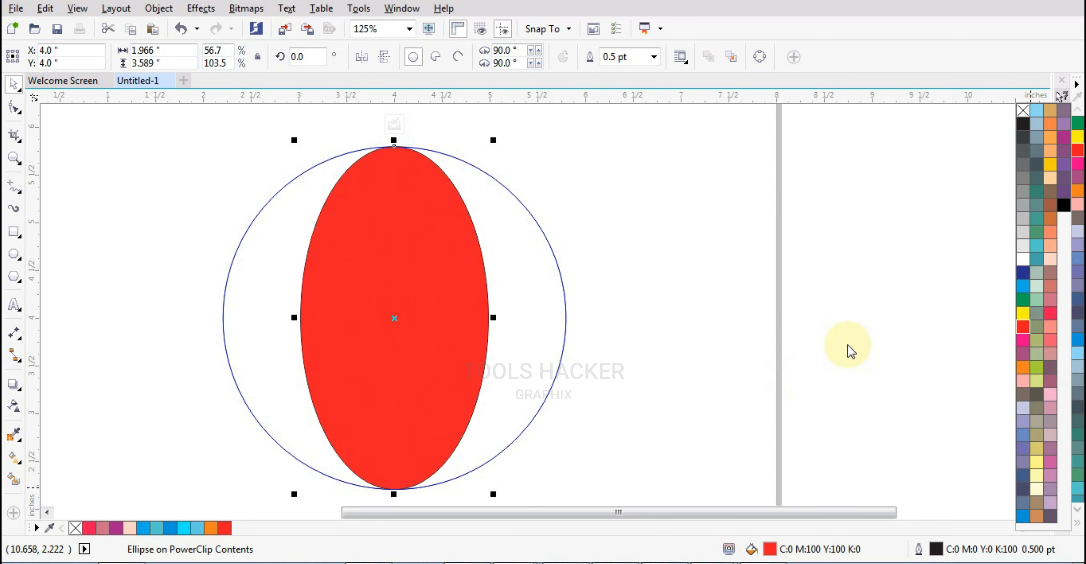
{"action": "left_click", "coordinate": [464, 323]}
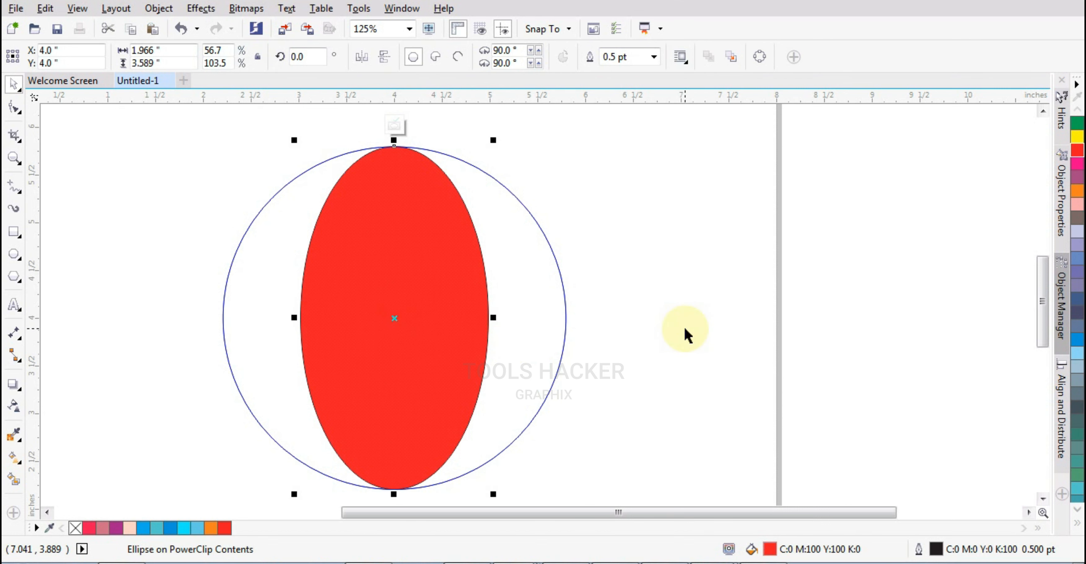
{"action": "key", "text": "ctrl+z"}
{"action": "key", "text": "ctrl+shift+z"}
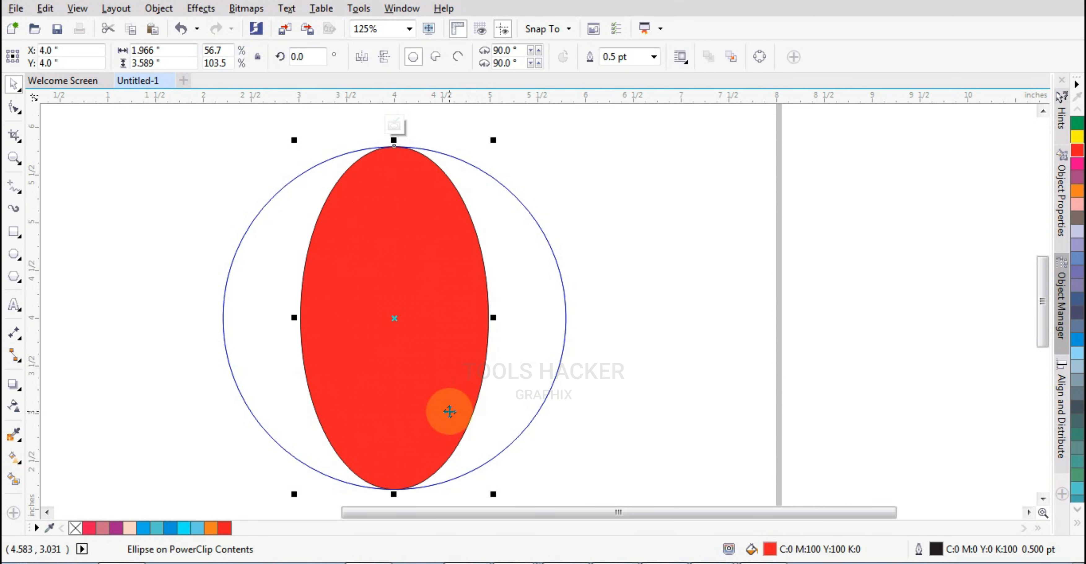
Step: Copy the red ellipse straight up so it overlaps the original's upper end, and widen the copy to about 2.77 inches
{"action": "left_click_drag", "start_coordinate": [450, 412], "coordinate": [482, 213]}
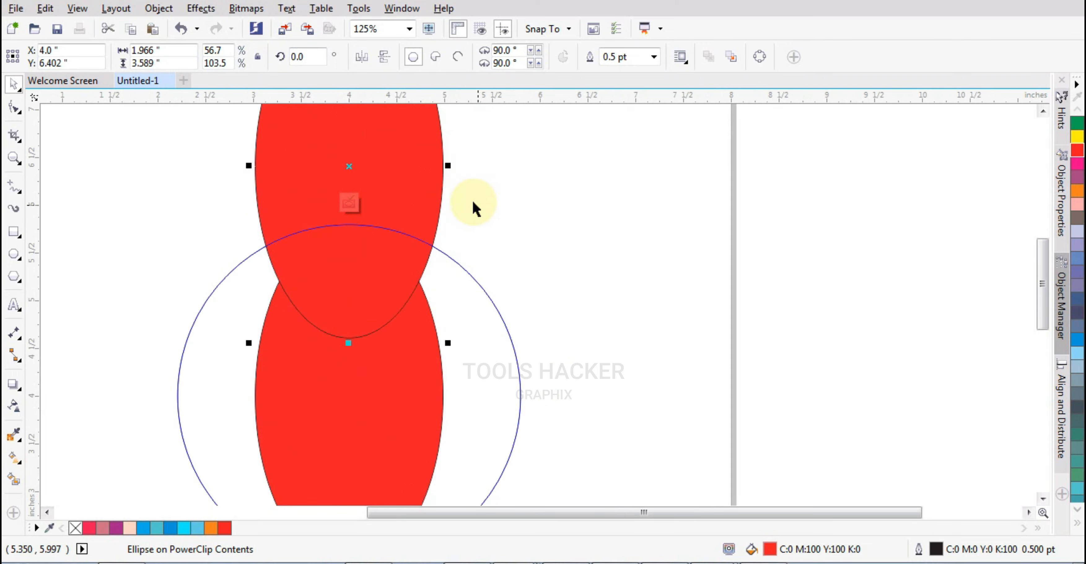
{"action": "left_click_drag", "start_coordinate": [451, 165], "coordinate": [480, 175]}
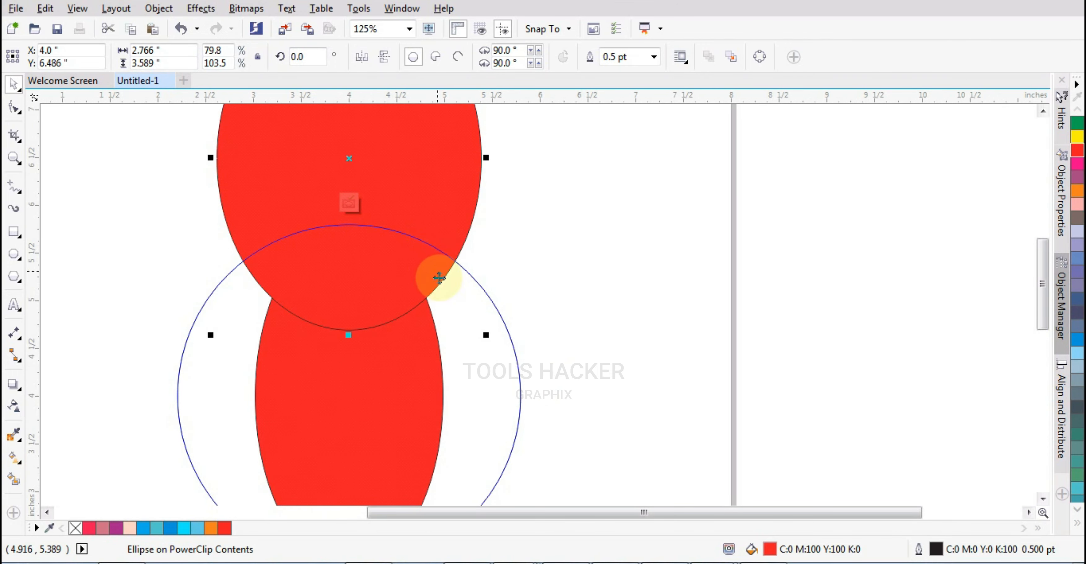
Step: Try to trim the lower red ellipse with the wider upper one and delete the upper ellipse
{"action": "left_click", "coordinate": [409, 381], "text": "shift"}
{"action": "left_click", "coordinate": [464, 58]}
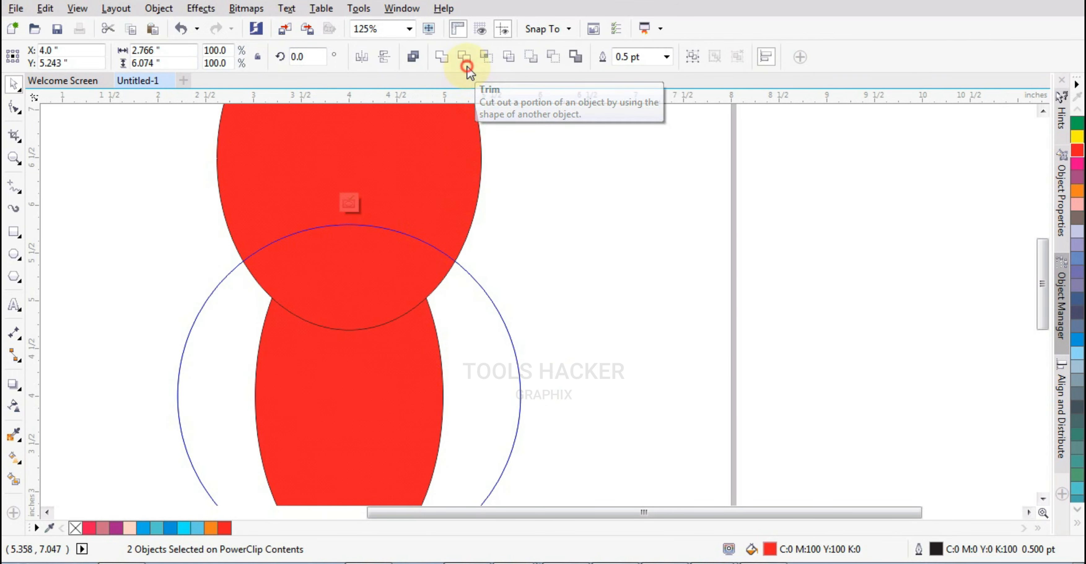
{"action": "left_click", "coordinate": [420, 194]}
{"action": "key", "text": "Delete"}
{"action": "key", "text": "ctrl+z"}
{"action": "left_click", "coordinate": [419, 376], "text": "shift"}
{"action": "left_click", "coordinate": [353, 384]}
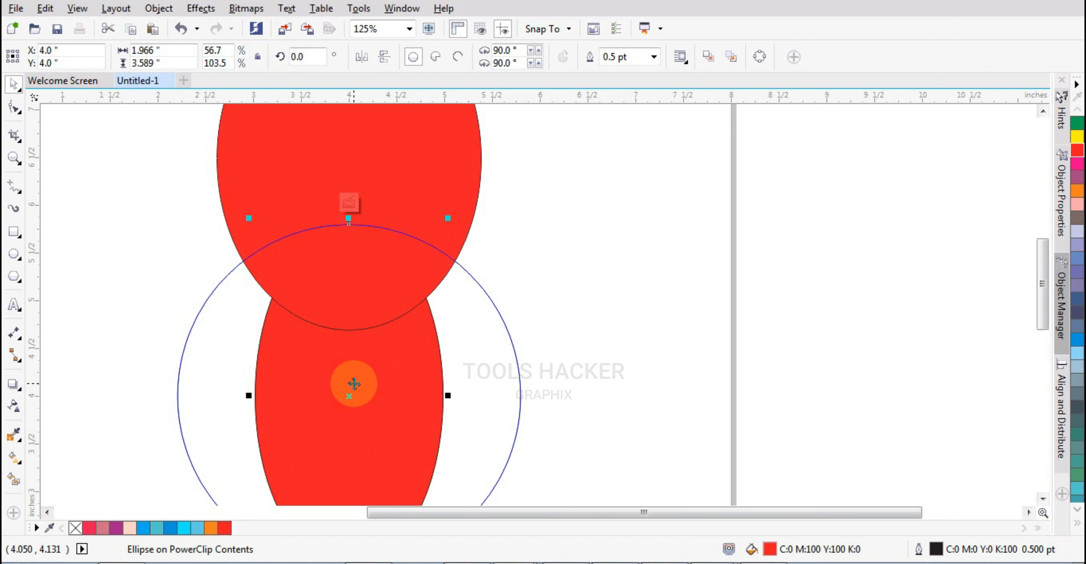
{"action": "left_click_drag", "start_coordinate": [354, 384], "coordinate": [405, 393]}
{"action": "key", "text": "ctrl+z"}
Step: Intersect the two red ellipses to create a cap at the lower ellipse's tip, and delete the wide upper ellipse
{"action": "left_click", "coordinate": [401, 226]}
{"action": "left_click", "coordinate": [373, 381], "text": "shift"}
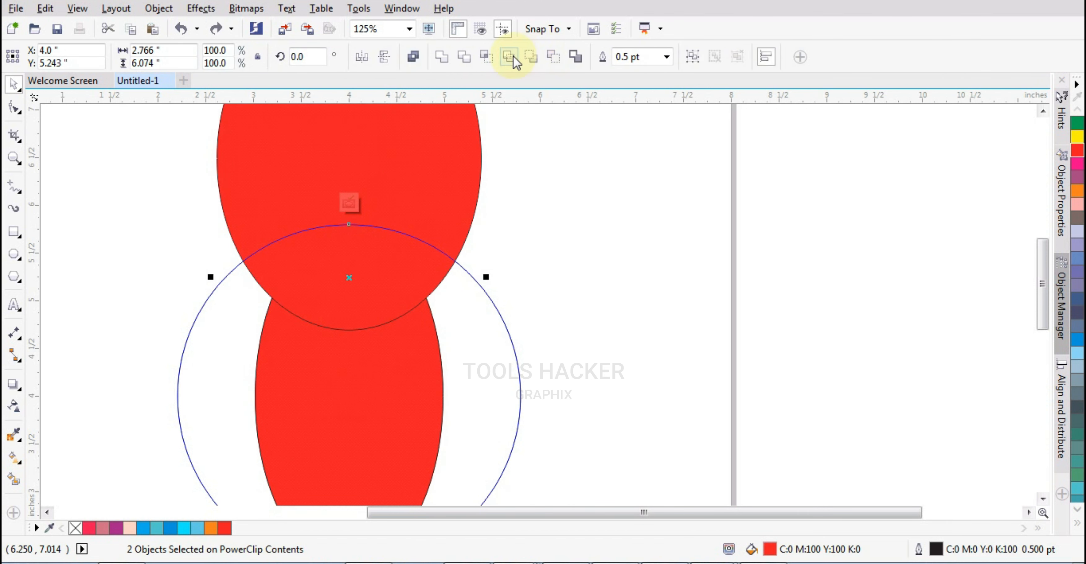
{"action": "left_click", "coordinate": [436, 169]}
{"action": "key", "text": "Delete"}
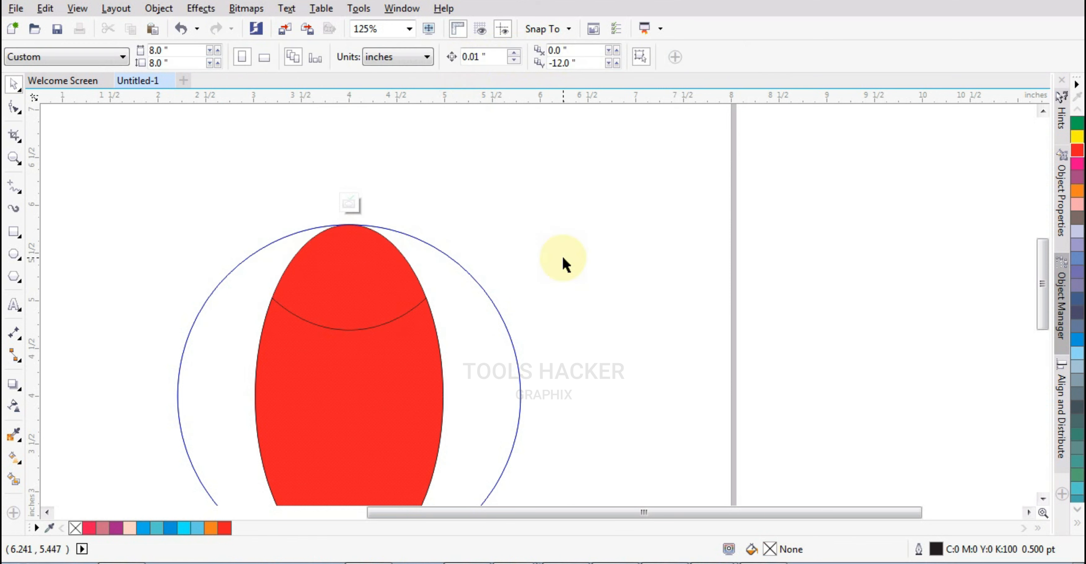
Step: Fill a copy of the full circle with red
{"action": "left_click", "coordinate": [492, 330]}
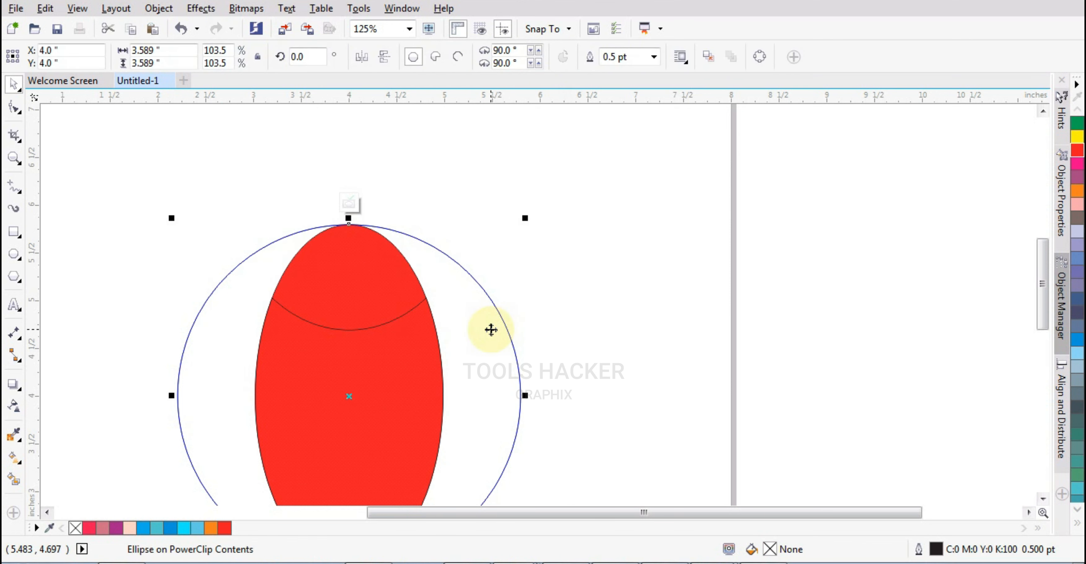
{"action": "left_click", "coordinate": [1077, 150]}
{"action": "scroll", "coordinate": [507, 308], "scroll_direction": "down", "scroll_amount": 2}
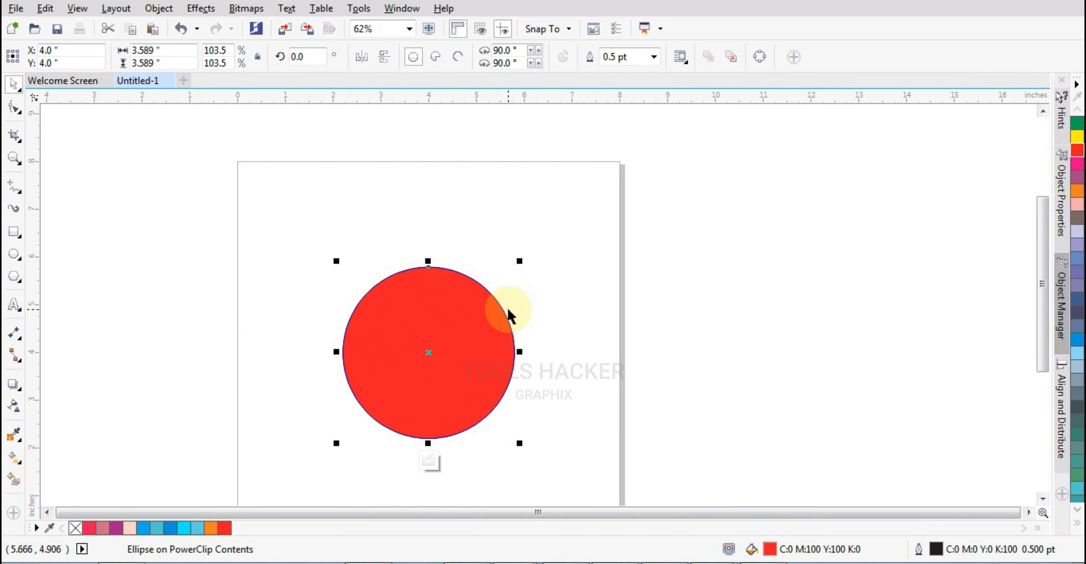
{"action": "scroll", "coordinate": [467, 346], "scroll_direction": "up", "scroll_amount": 2}
{"action": "scroll", "coordinate": [298, 261], "scroll_direction": "down", "scroll_amount": 2}
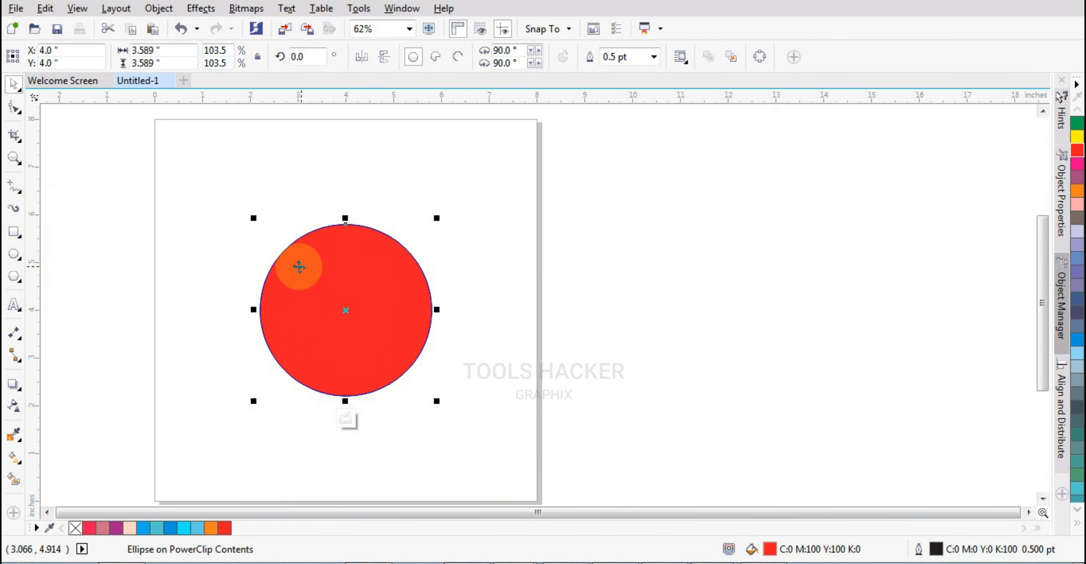
Step: Draw a closed straight-sided outline, about 4.6 by 5.3 inches, crossing the circle from its upper-left edge to its bottom point and passing around its right side
{"action": "left_click", "coordinate": [14, 186]}
{"action": "left_click", "coordinate": [299, 168]}
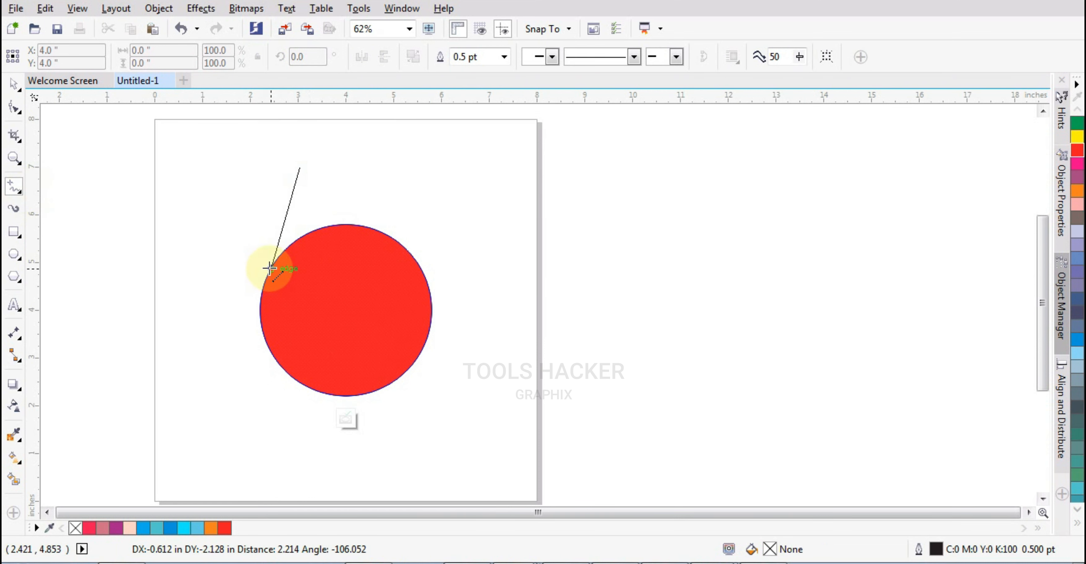
{"action": "double_click", "coordinate": [270, 268]}
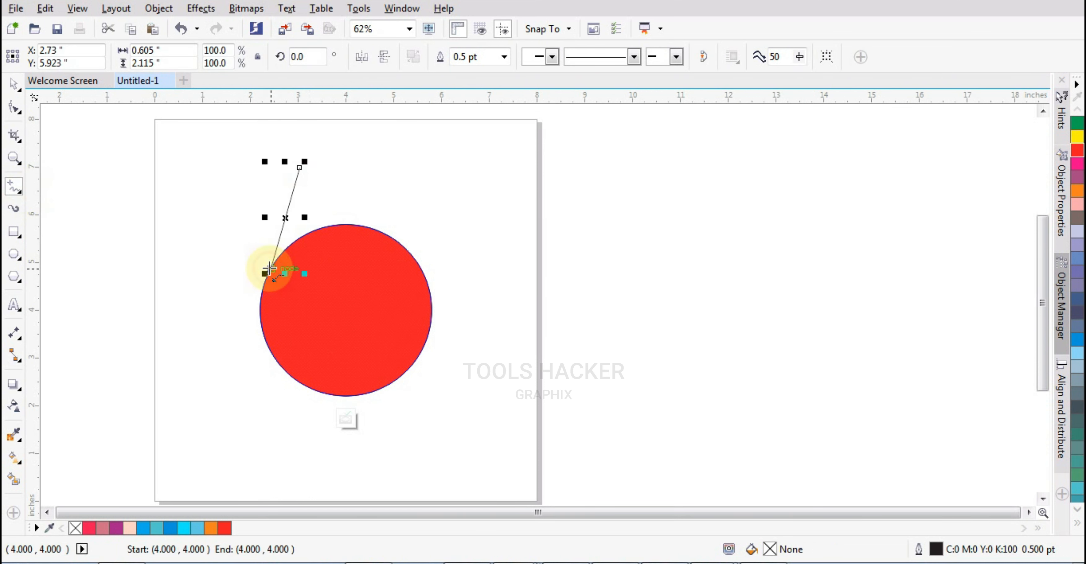
{"action": "left_click", "coordinate": [347, 396]}
{"action": "left_click", "coordinate": [346, 397]}
{"action": "double_click", "coordinate": [434, 421]}
{"action": "double_click", "coordinate": [488, 223]}
{"action": "left_click", "coordinate": [299, 168]}
Step: Convert the outline's segment across the circle to a curve and bend it into a smooth S-shape
{"action": "scroll", "coordinate": [281, 291], "scroll_direction": "up", "scroll_amount": 4}
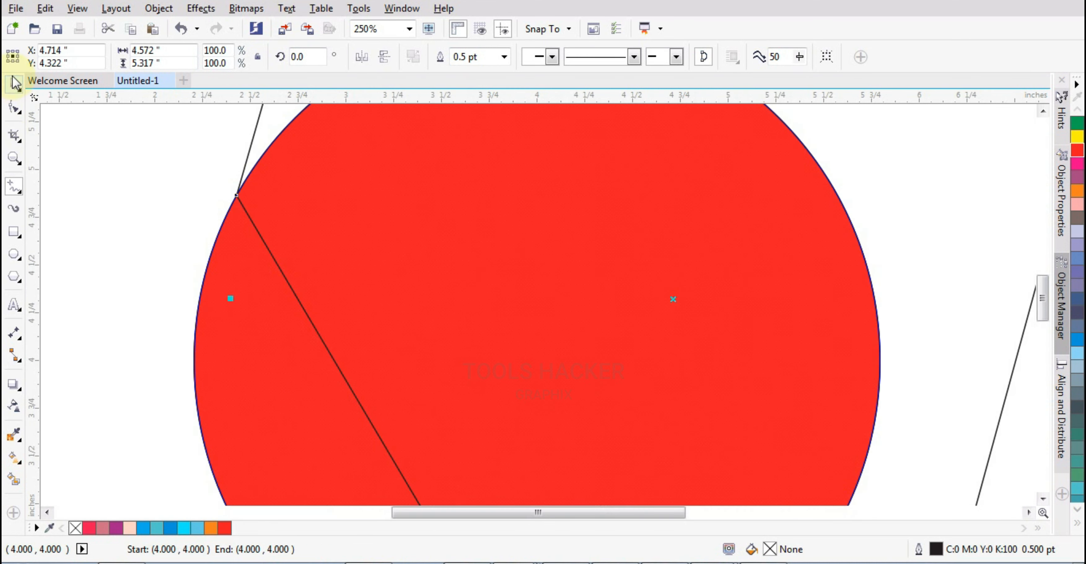
{"action": "key", "text": "F10"}
{"action": "left_click", "coordinate": [280, 269]}
{"action": "left_click", "coordinate": [226, 56]}
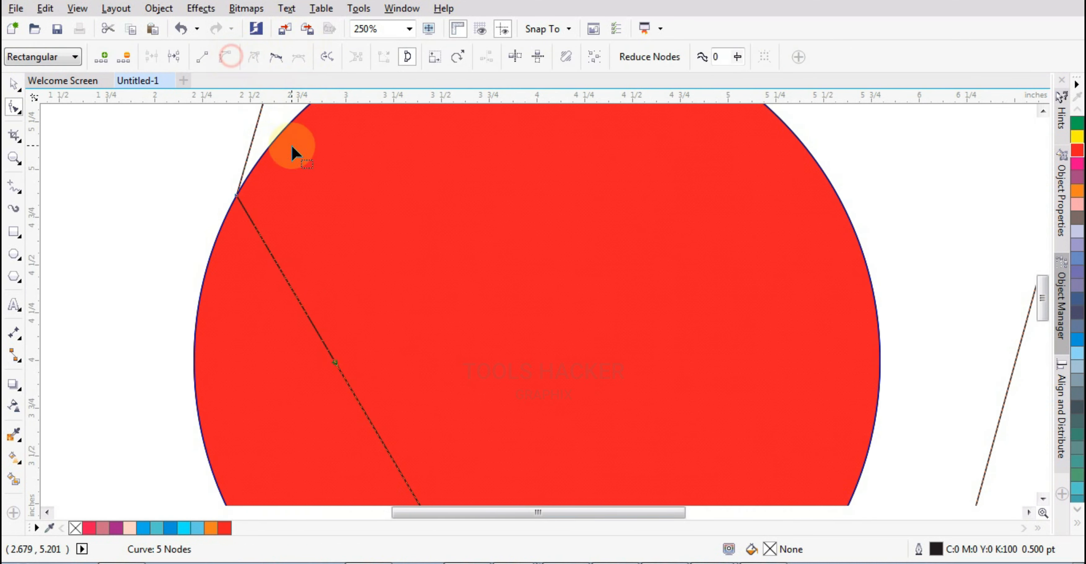
{"action": "scroll", "coordinate": [261, 218], "scroll_direction": "down", "scroll_amount": 2}
{"action": "left_click_drag", "start_coordinate": [349, 380], "coordinate": [452, 283]}
{"action": "left_click_drag", "start_coordinate": [299, 292], "coordinate": [280, 324]}
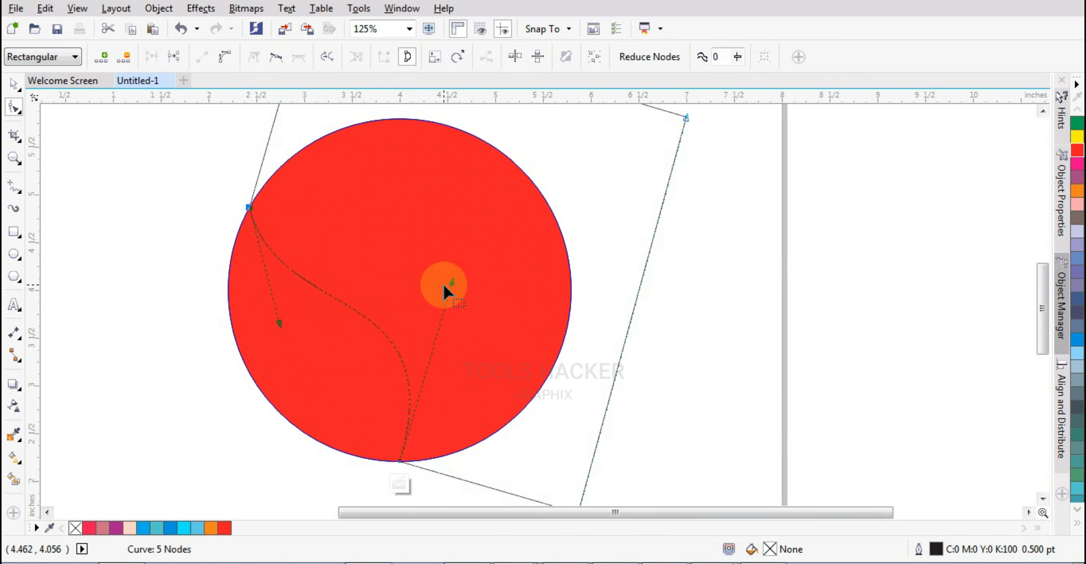
{"action": "left_click_drag", "start_coordinate": [452, 284], "coordinate": [431, 265]}
{"action": "left_click_drag", "start_coordinate": [333, 373], "coordinate": [305, 330]}
{"action": "left_click_drag", "start_coordinate": [430, 265], "coordinate": [445, 277]}
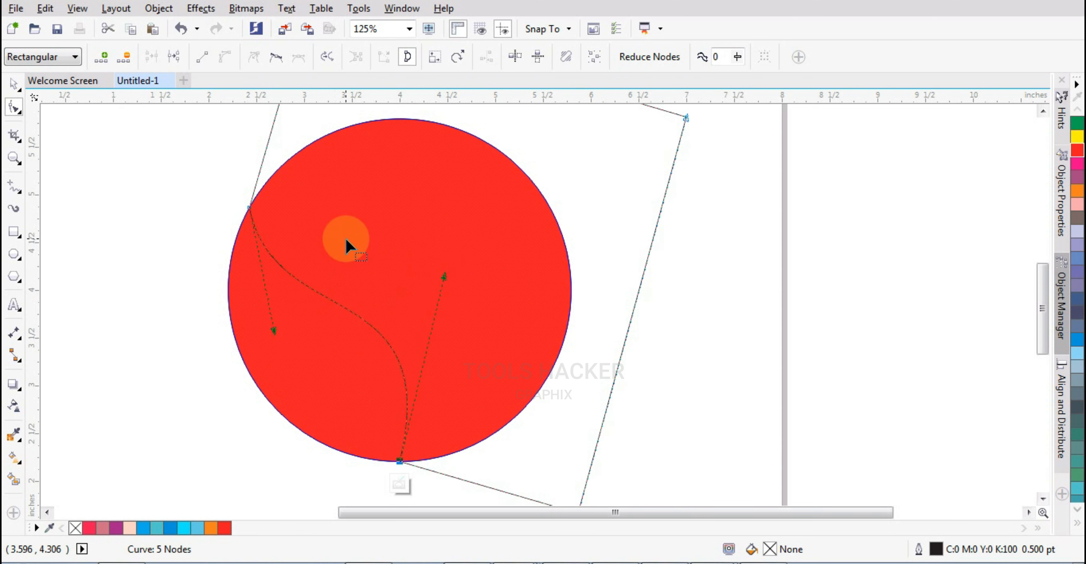
Step: Trim the red circle with the curved outline to form a left petal, and remove the outline
{"action": "left_click", "coordinate": [14, 86]}
{"action": "left_click", "coordinate": [288, 350], "text": "shift"}
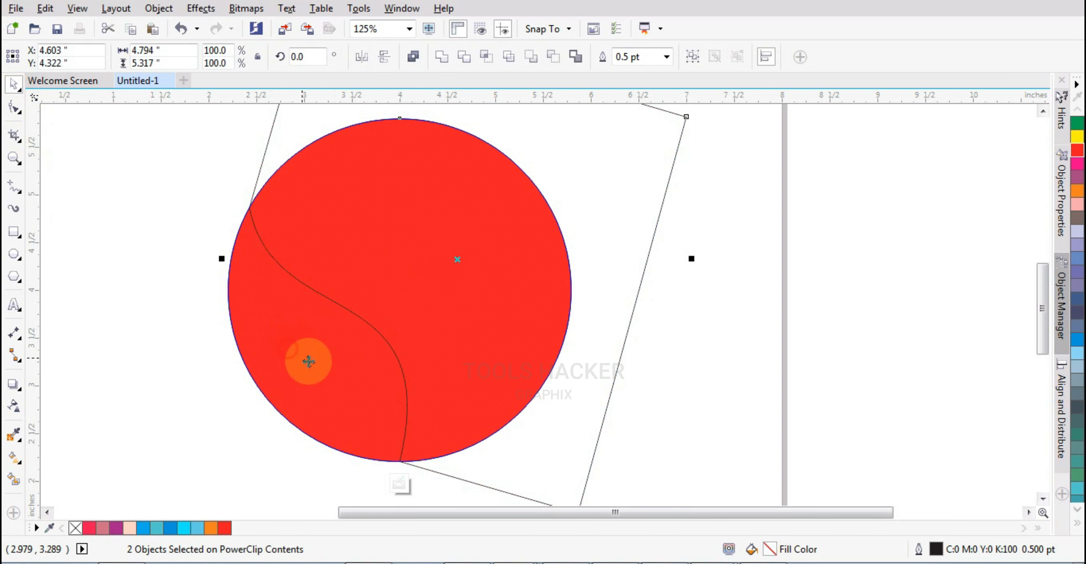
{"action": "left_click", "coordinate": [464, 58]}
{"action": "left_click", "coordinate": [497, 327]}
{"action": "left_click", "coordinate": [335, 360]}
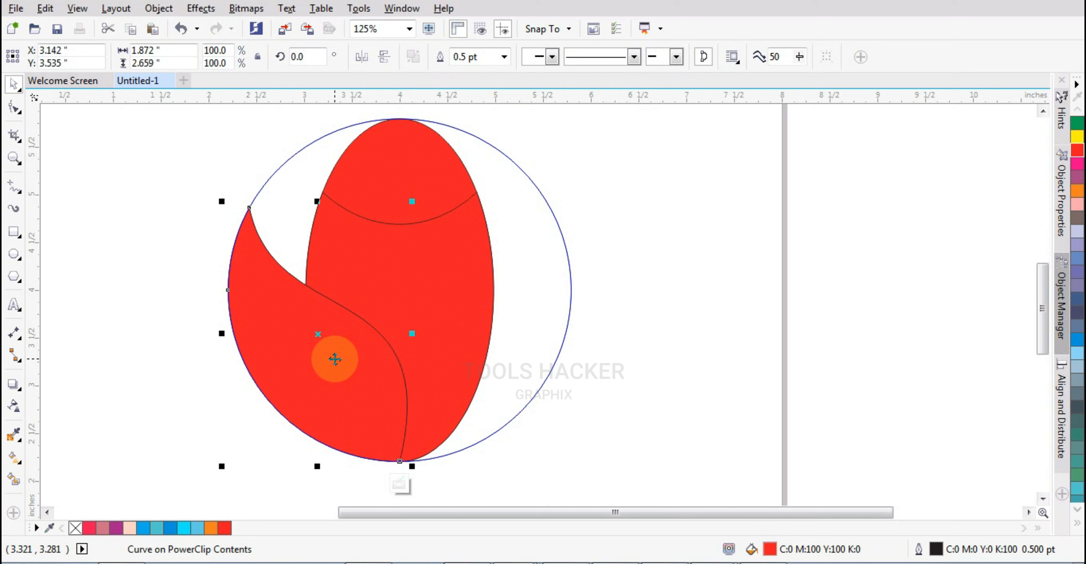
Step: Duplicate the left petal, mirror the copy horizontally and align it to the circle's right edge
{"action": "key", "text": "ctrl+c"}
{"action": "key", "text": "ctrl+v"}
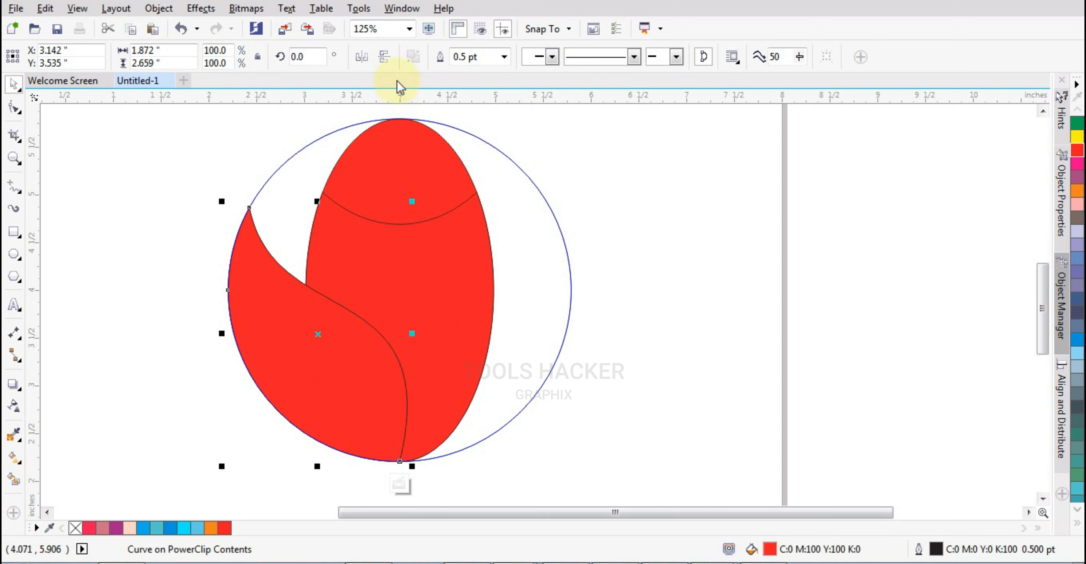
{"action": "left_click", "coordinate": [362, 57]}
{"action": "left_click", "coordinate": [539, 287], "text": "shift"}
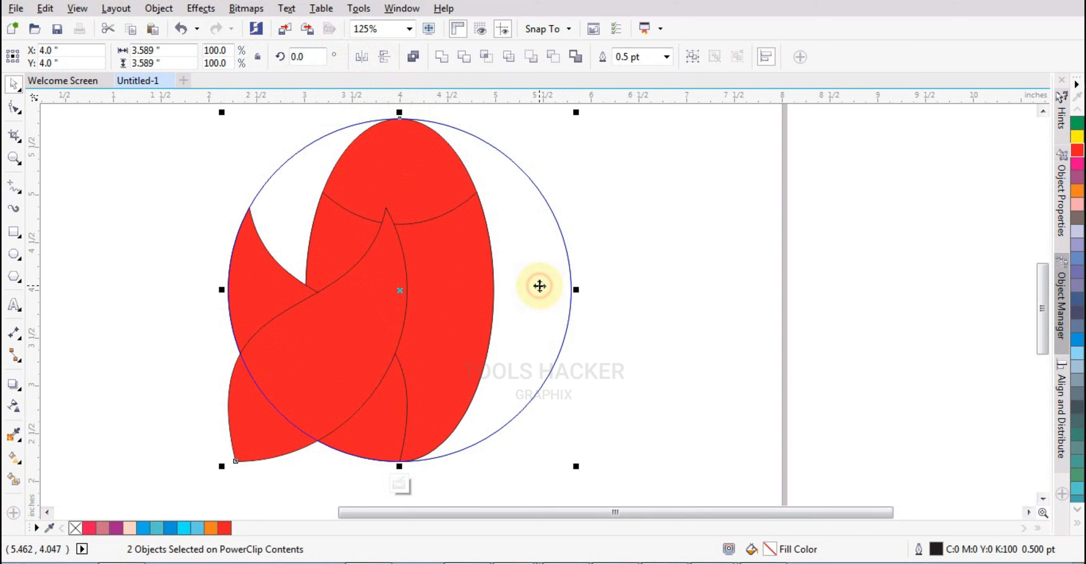
{"action": "key", "text": "r"}
{"action": "left_click", "coordinate": [640, 308]}
{"action": "left_click", "coordinate": [536, 334]}
{"action": "left_click", "coordinate": [615, 339]}
{"action": "left_click", "coordinate": [542, 356]}
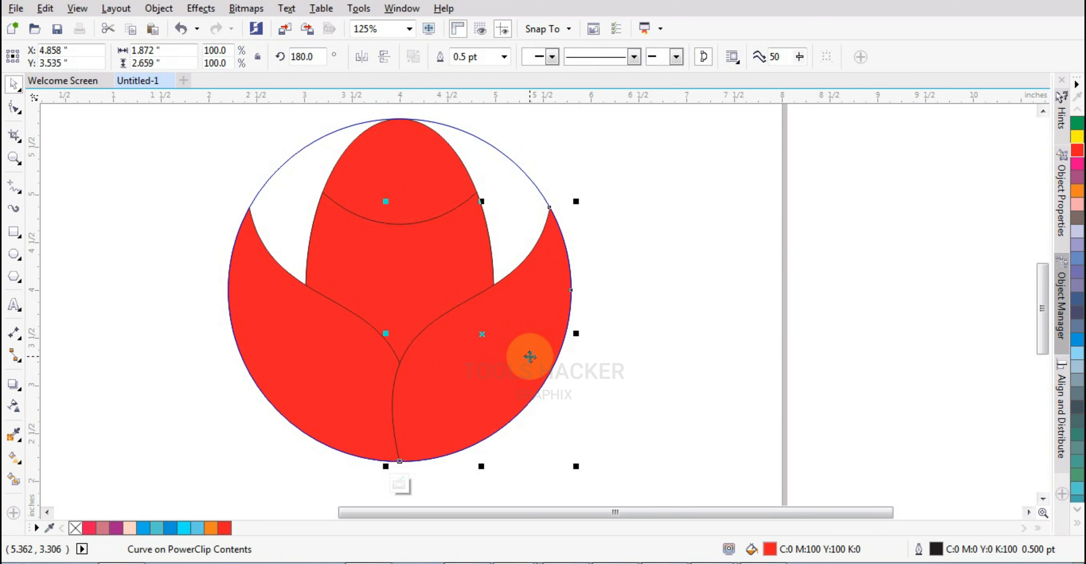
Step: Move the rotation centre of both petals to the circle's bottom point
{"action": "left_click", "coordinate": [489, 337]}
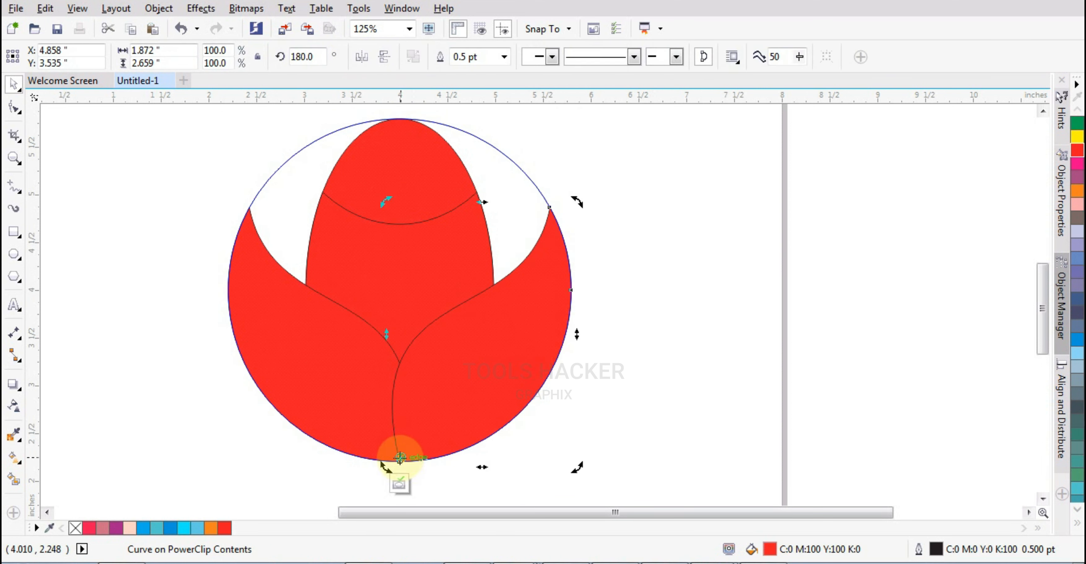
{"action": "left_click", "coordinate": [315, 388]}
{"action": "left_click", "coordinate": [315, 345]}
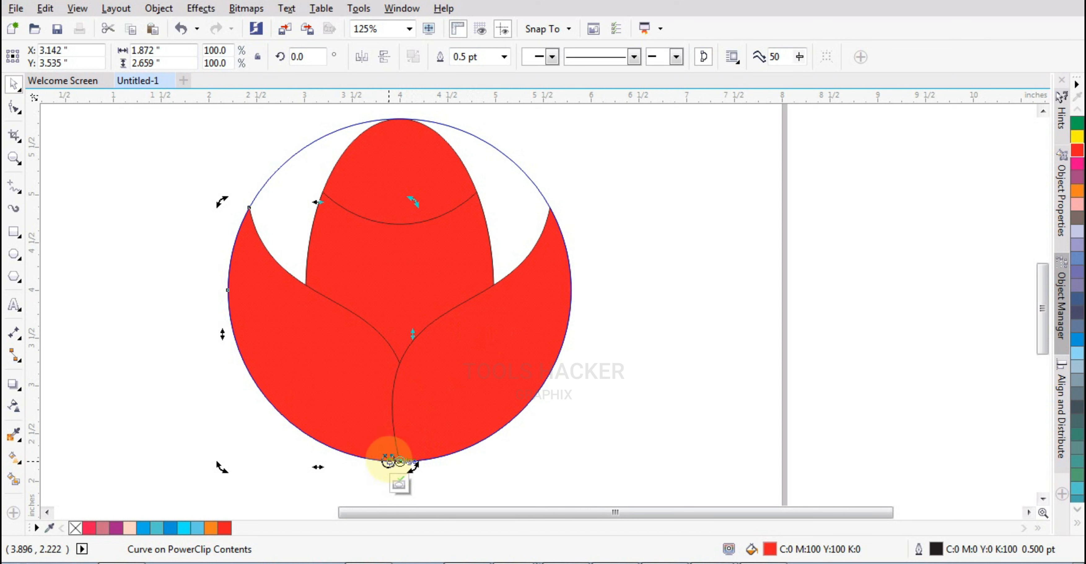
Step: Rotate a copy of each outer petal inward by about 6 degrees and send both copies to the back
{"action": "left_click", "coordinate": [246, 341]}
{"action": "left_click", "coordinate": [246, 341]}
{"action": "left_click_drag", "start_coordinate": [220, 203], "coordinate": [251, 186]}
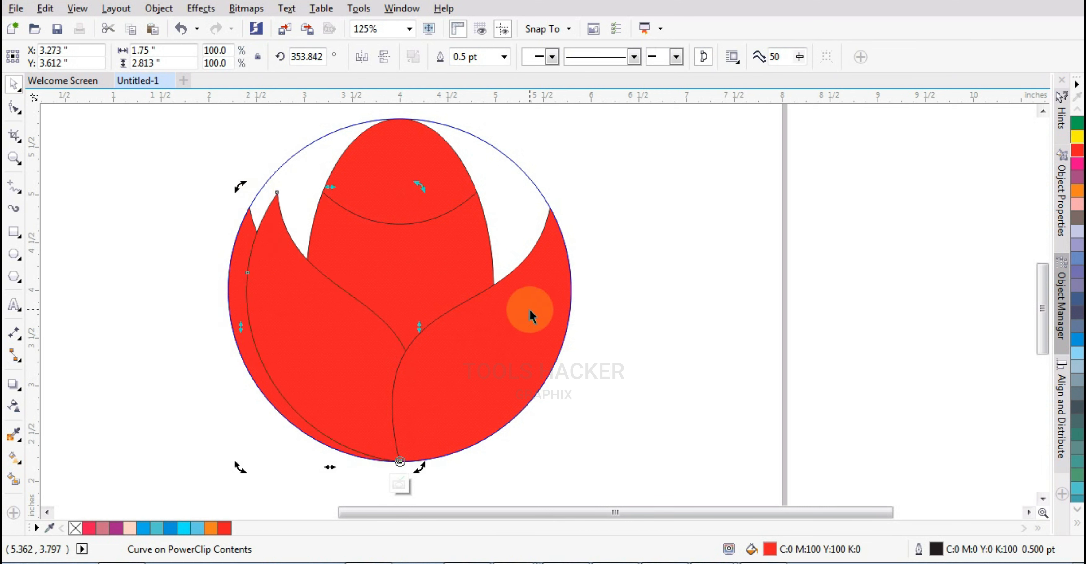
{"action": "left_click_drag", "start_coordinate": [576, 203], "coordinate": [547, 197]}
{"action": "left_click", "coordinate": [255, 286], "text": "shift"}
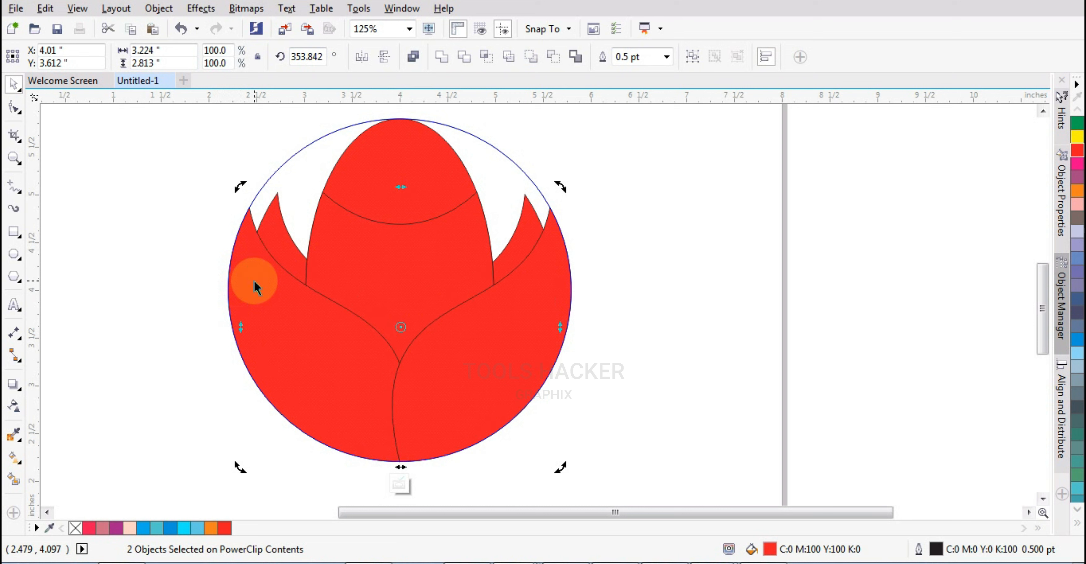
{"action": "left_click", "coordinate": [621, 316]}
Step: Rotate a copy of each inner petal further inward by about 5 degrees and place both new copies at the back
{"action": "left_click", "coordinate": [278, 217]}
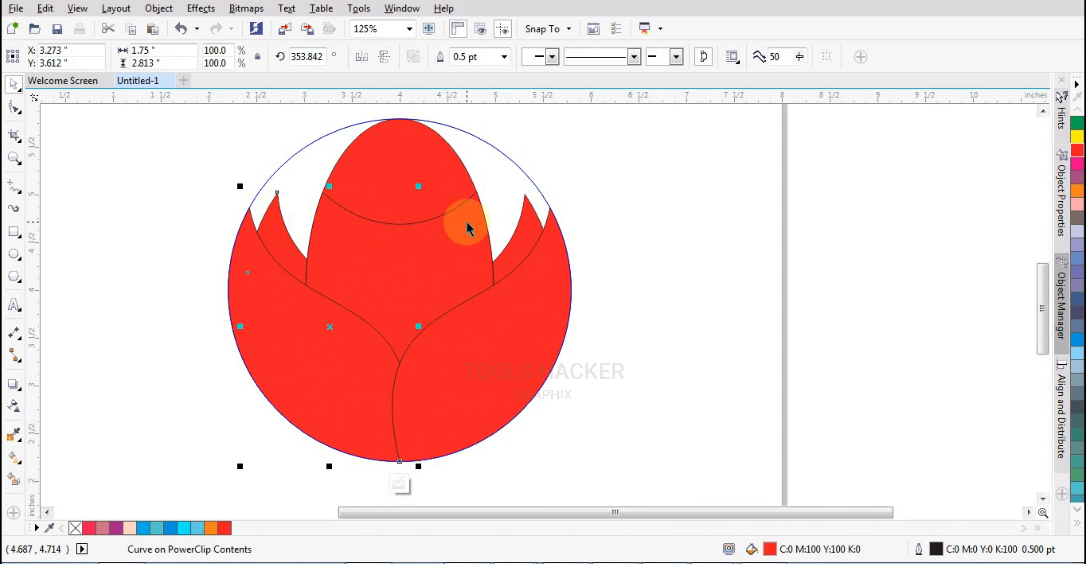
{"action": "left_click", "coordinate": [268, 215]}
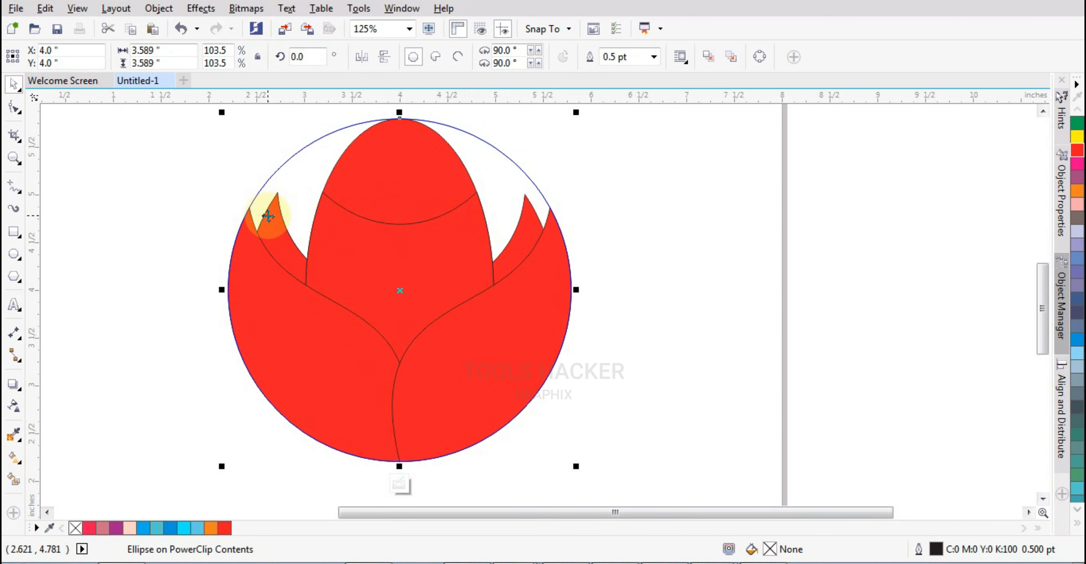
{"action": "left_click", "coordinate": [268, 208]}
{"action": "left_click_drag", "start_coordinate": [249, 195], "coordinate": [261, 174]}
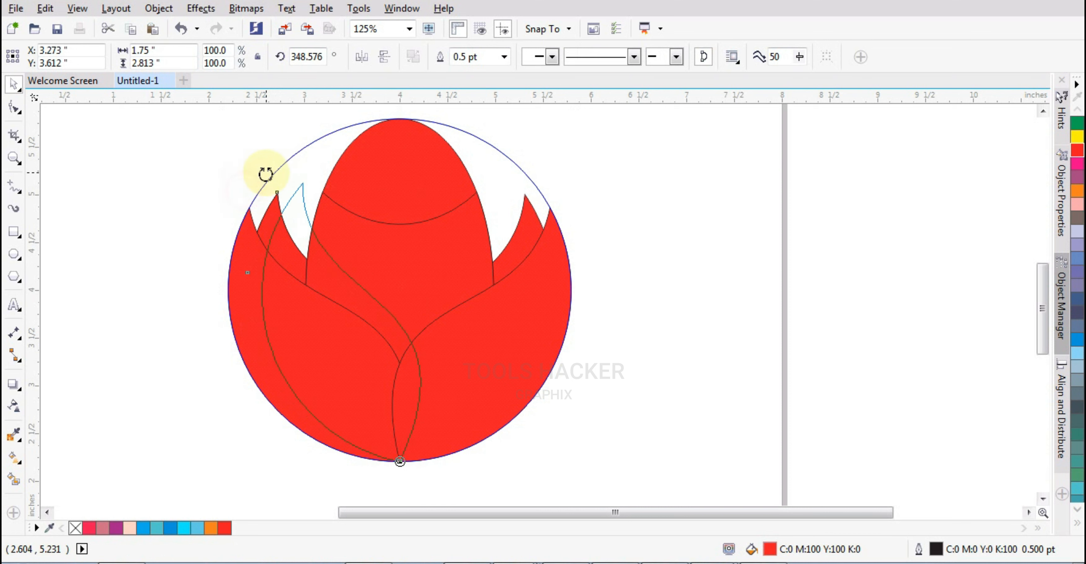
{"action": "left_click", "coordinate": [521, 210]}
{"action": "left_click_drag", "start_coordinate": [558, 186], "coordinate": [538, 182]}
{"action": "left_click", "coordinate": [302, 196], "text": "shift"}
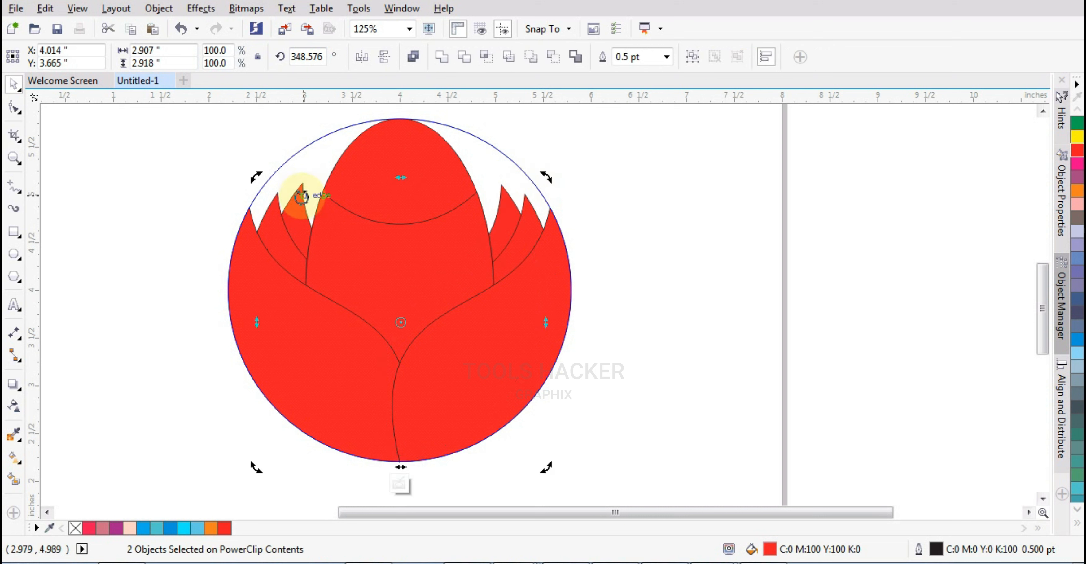
{"action": "left_click", "coordinate": [609, 290]}
Step: Bring the second pair of petals and the outermost pair in front of the central petals, with the outermost pair on top
{"action": "left_click", "coordinate": [507, 248]}
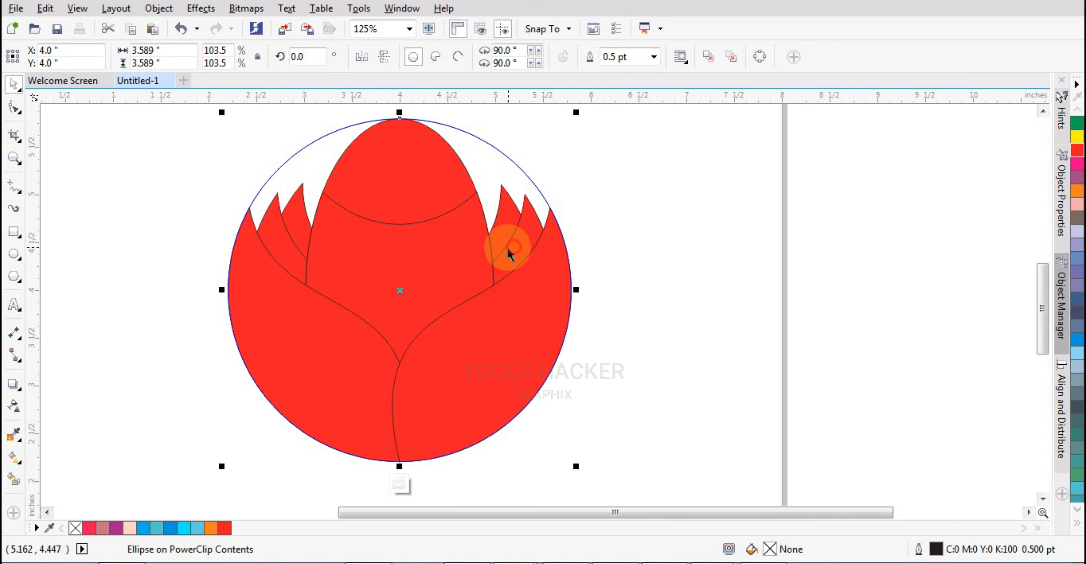
{"action": "left_click", "coordinate": [274, 199]}
{"action": "left_click", "coordinate": [516, 198], "text": "shift"}
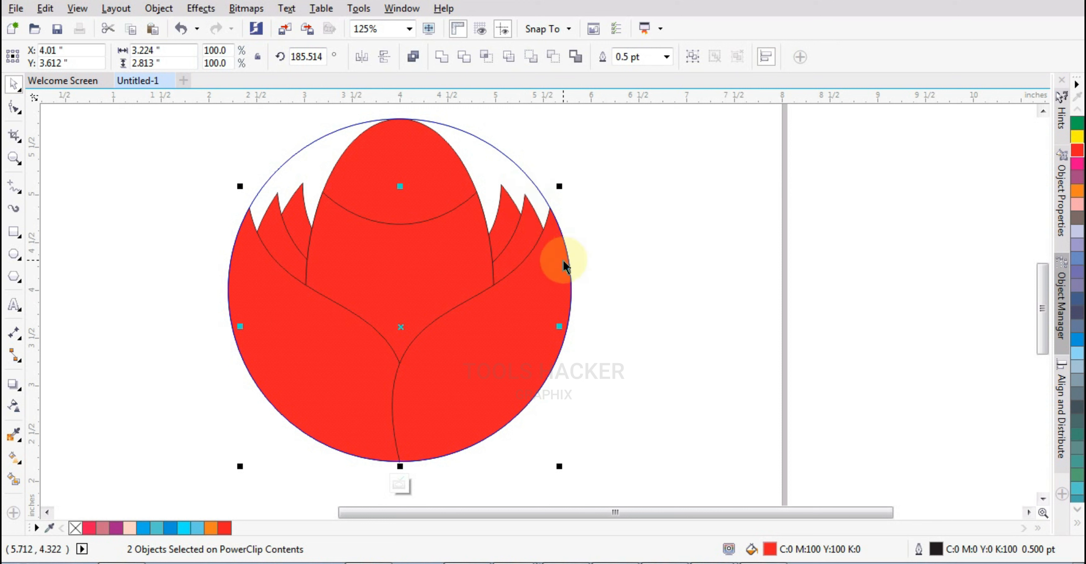
{"action": "left_click", "coordinate": [290, 367], "text": "shift"}
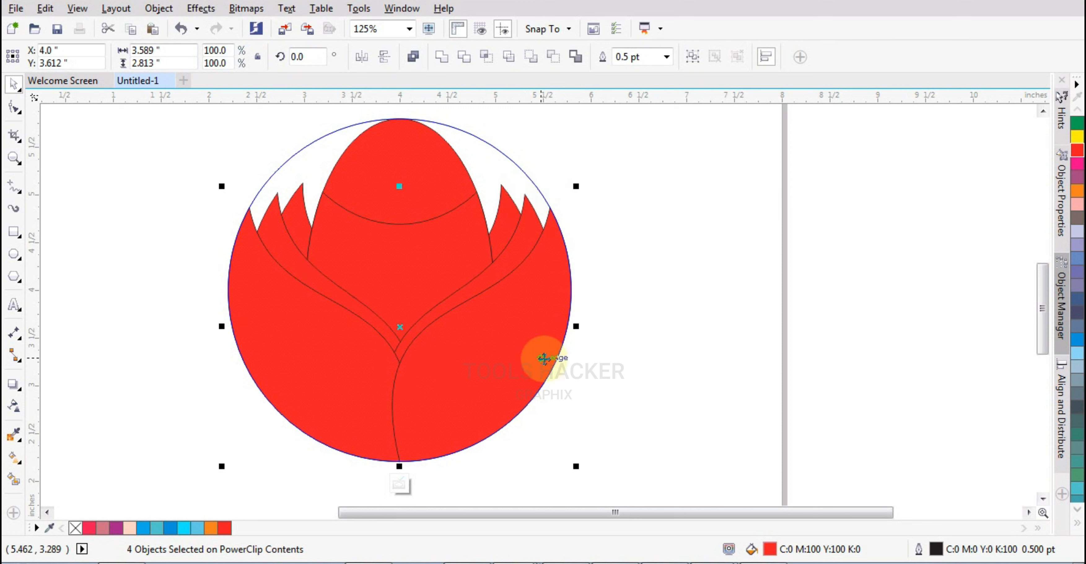
{"action": "left_click", "coordinate": [636, 345]}
Step: Adjust the second pair of petals so their tips reach up to the circle's edge on both sides
{"action": "left_click", "coordinate": [367, 309]}
{"action": "left_click_drag", "start_coordinate": [417, 184], "coordinate": [347, 162]}
{"action": "left_click", "coordinate": [405, 207]}
{"action": "left_click", "coordinate": [576, 281]}
{"action": "left_click", "coordinate": [592, 239]}
{"action": "left_click", "coordinate": [312, 192]}
Step: Draw an upright ellipse over the middle of the flower, about 1.48 in wide and 2.98 in tall
{"action": "left_click", "coordinate": [14, 254]}
{"action": "left_click_drag", "start_coordinate": [290, 179], "coordinate": [470, 468]}
{"action": "left_click", "coordinate": [13, 84]}
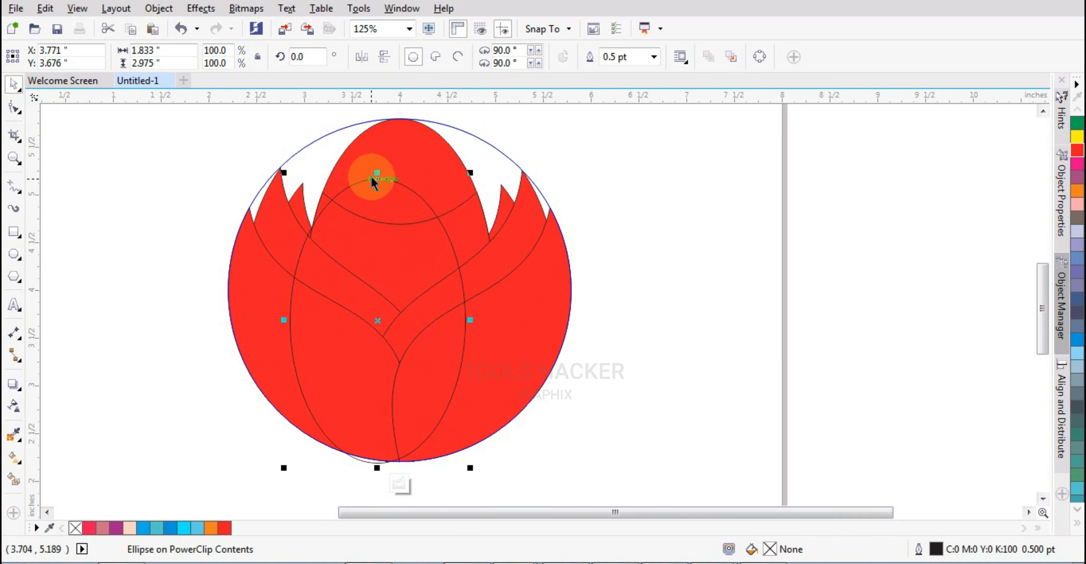
{"action": "left_click_drag", "start_coordinate": [469, 320], "coordinate": [452, 323]}
Step: Centre the new ellipse horizontally on the circle and stretch it upward to about 3.36 in tall
{"action": "left_click", "coordinate": [473, 372], "text": "shift"}
{"action": "key", "text": "c"}
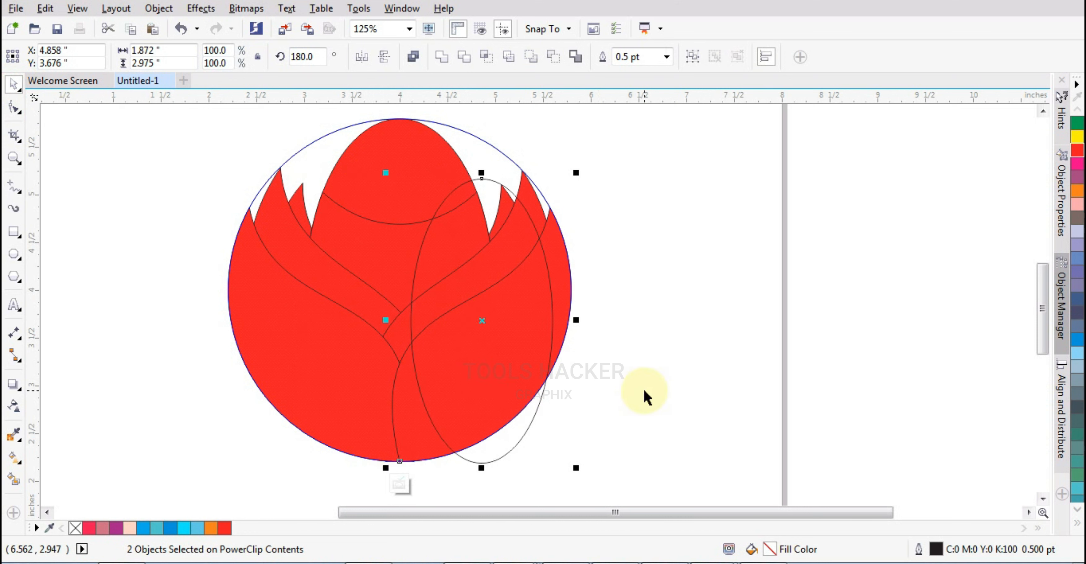
{"action": "left_click", "coordinate": [645, 391]}
{"action": "left_click", "coordinate": [468, 180]}
{"action": "left_click", "coordinate": [531, 181], "text": "shift"}
{"action": "key", "text": "c"}
{"action": "left_click", "coordinate": [651, 211]}
{"action": "left_click", "coordinate": [443, 207]}
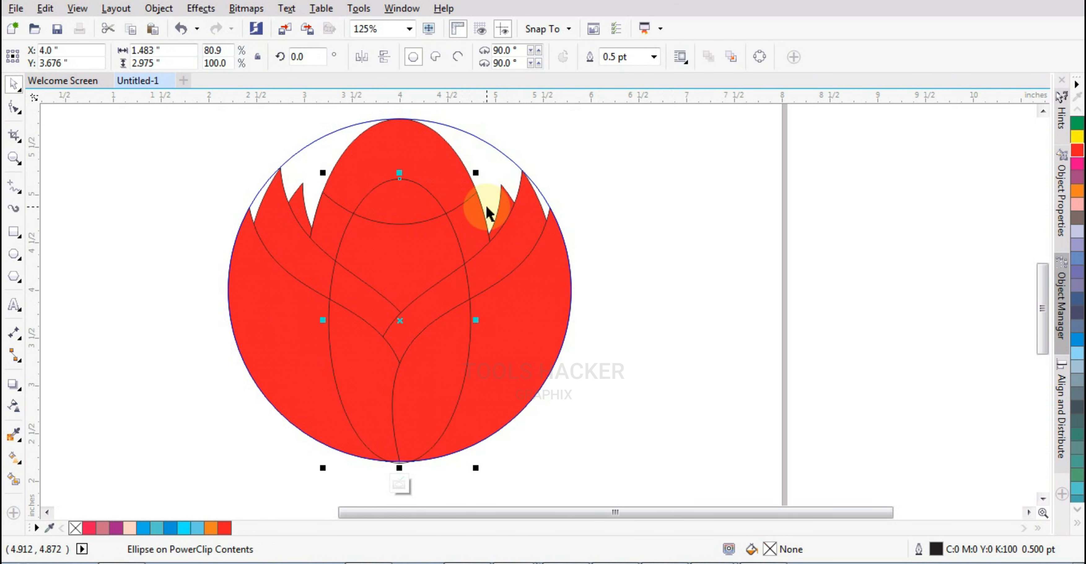
{"action": "left_click_drag", "start_coordinate": [400, 172], "coordinate": [399, 137]}
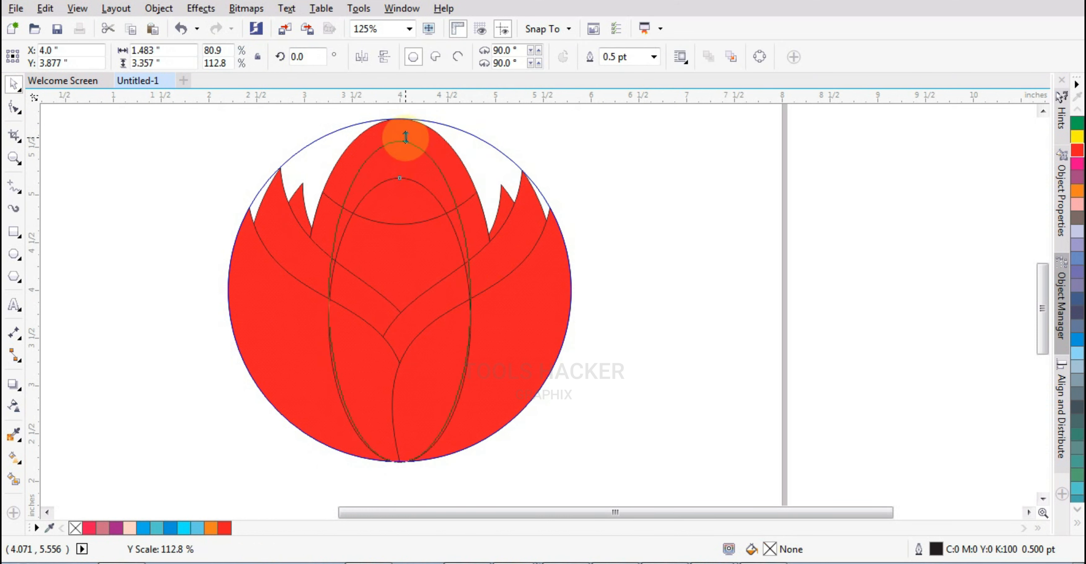
Step: Tilt the ellipse left about 13 degrees around the circle's bottom point and fill it red
{"action": "left_click", "coordinate": [391, 203]}
{"action": "left_click_drag", "start_coordinate": [399, 302], "coordinate": [399, 458]}
{"action": "left_click_drag", "start_coordinate": [477, 136], "coordinate": [405, 136]}
{"action": "left_click", "coordinate": [1076, 150]}
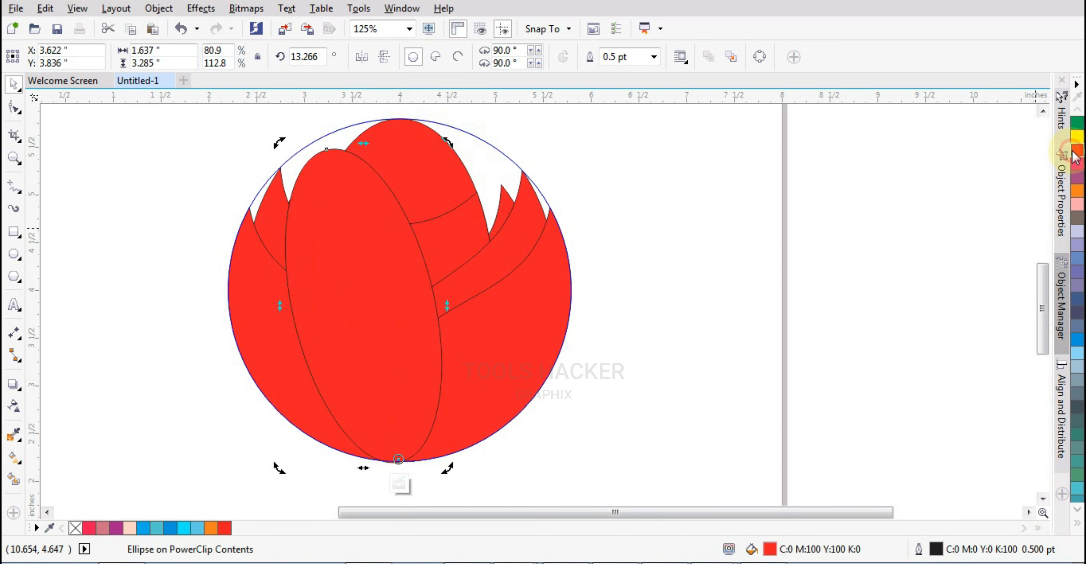
Step: Rotate a copy of the red ellipse right to about 346 degrees and send both ellipses behind the other petals
{"action": "left_click_drag", "start_coordinate": [445, 145], "coordinate": [582, 209]}
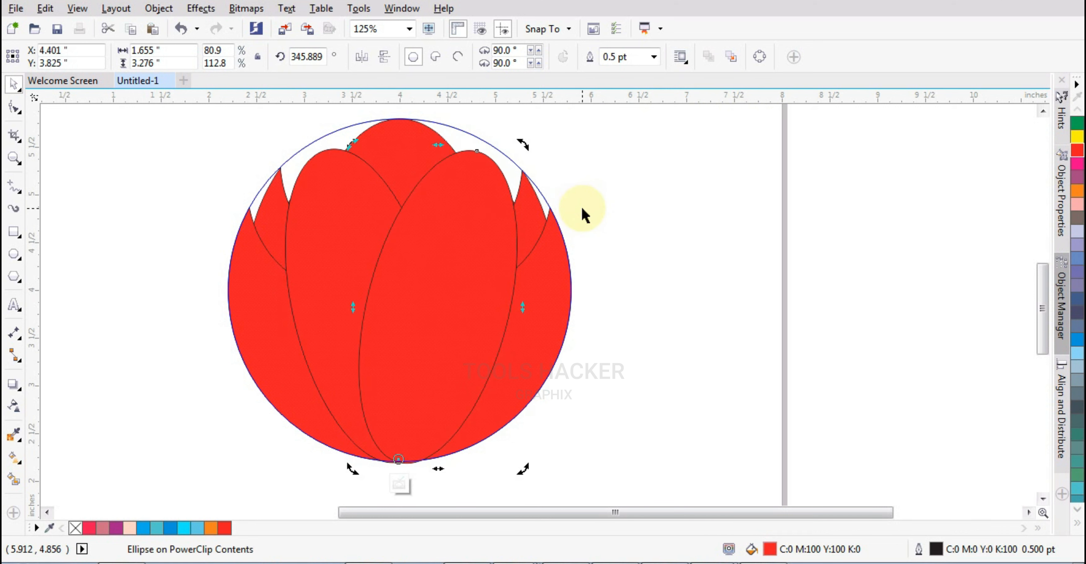
{"action": "left_click", "coordinate": [307, 211], "text": "shift"}
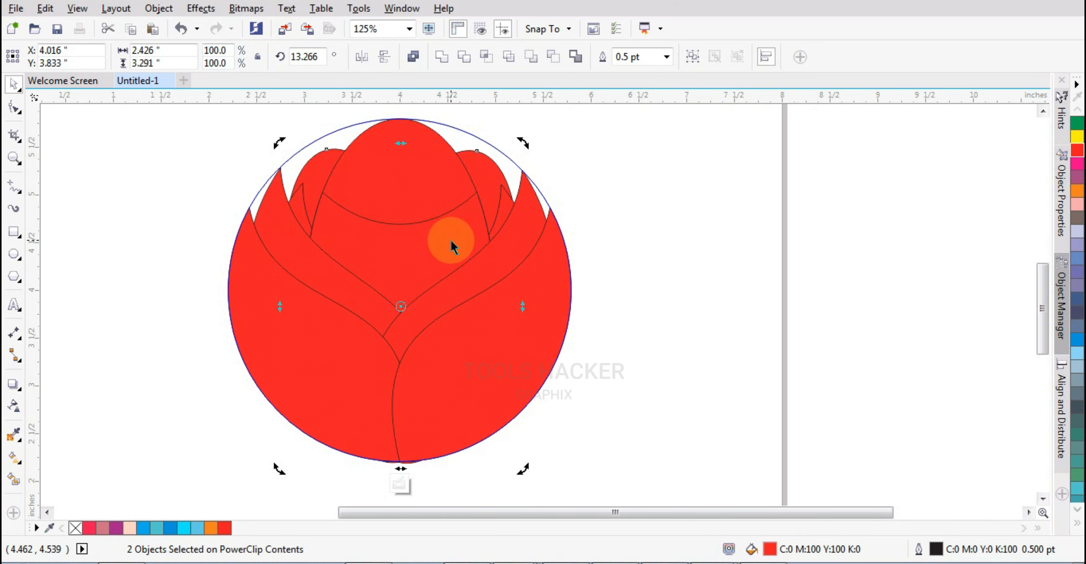
{"action": "left_click", "coordinate": [611, 247]}
Step: Draw a circle about 1.03 in across in the upper part of the central petal
{"action": "mouse_move", "coordinate": [401, 189]}
{"action": "left_mouse_down"}
{"action": "mouse_move", "coordinate": [395, 255]}
{"action": "mouse_move", "coordinate": [407, 291]}
{"action": "mouse_move", "coordinate": [458, 336]}
{"action": "left_mouse_up"}
{"action": "scroll", "coordinate": [395, 255], "scroll_direction": "up", "scroll_amount": 2}
{"action": "left_click", "coordinate": [14, 254]}
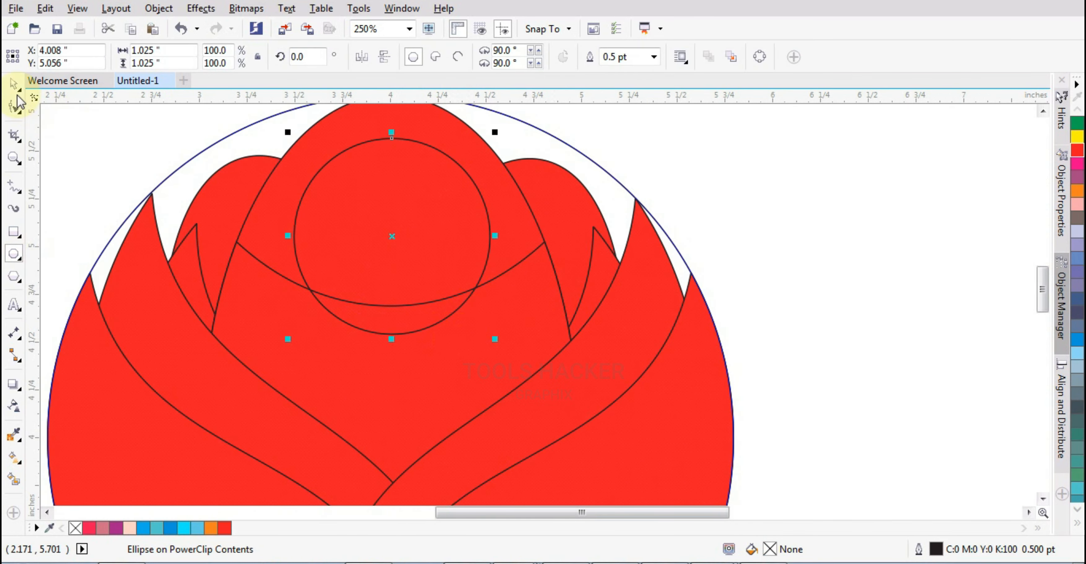
Step: Fill the small circle with the bright cyan RGB colour #00EAFF
{"action": "left_click", "coordinate": [1076, 493]}
{"action": "double_click", "coordinate": [825, 549]}
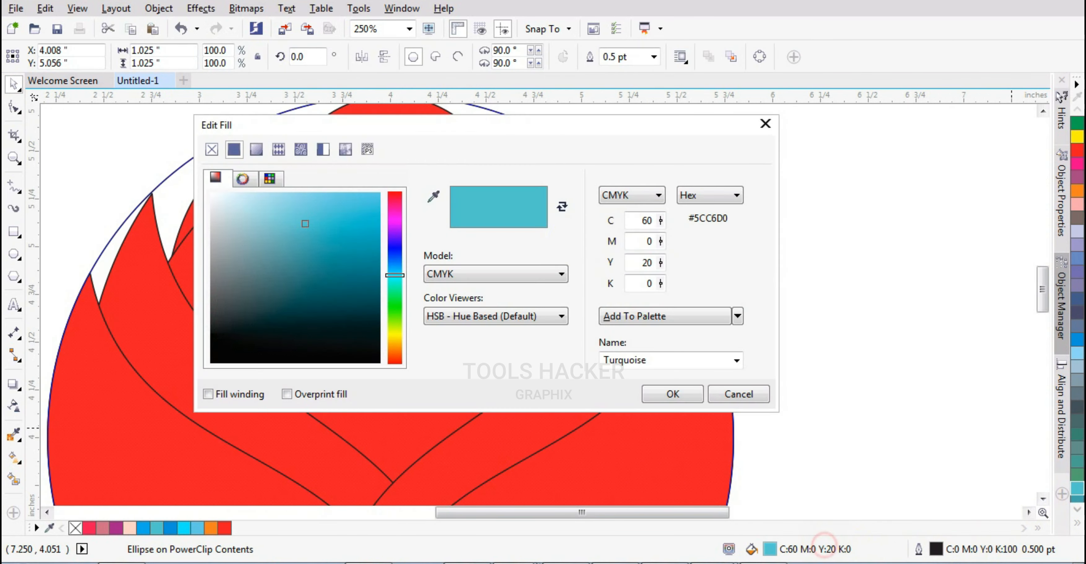
{"action": "left_click", "coordinate": [520, 274]}
{"action": "left_click", "coordinate": [498, 311]}
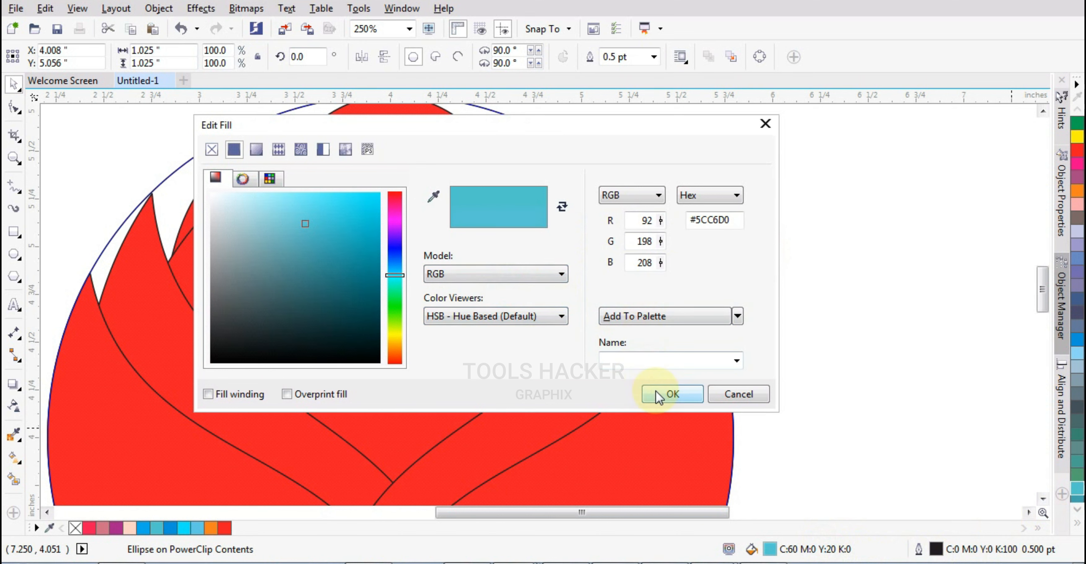
{"action": "left_click", "coordinate": [379, 193]}
{"action": "left_click", "coordinate": [673, 393]}
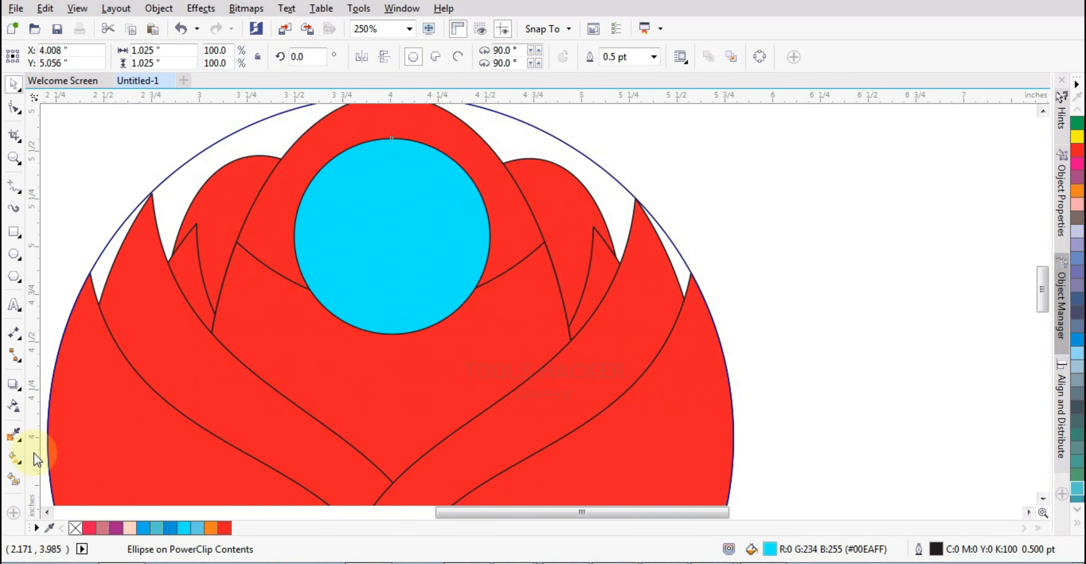
Step: Give the cyan circle an elliptical fountain fill running from a white highlight at its upper left to cyan at its lower right
{"action": "left_click", "coordinate": [18, 459]}
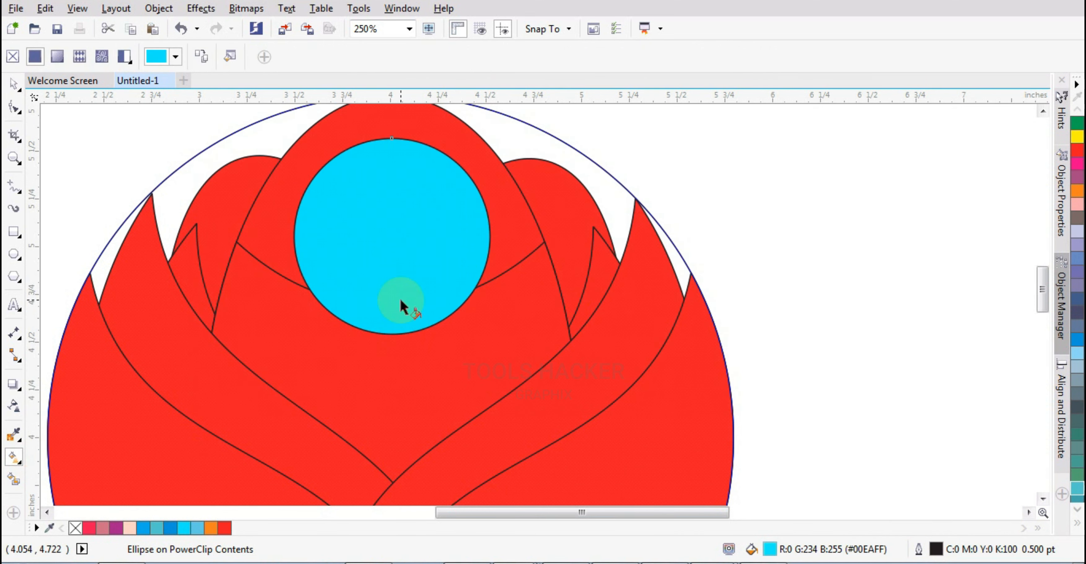
{"action": "left_click_drag", "start_coordinate": [393, 249], "coordinate": [359, 194]}
{"action": "left_click", "coordinate": [218, 54]}
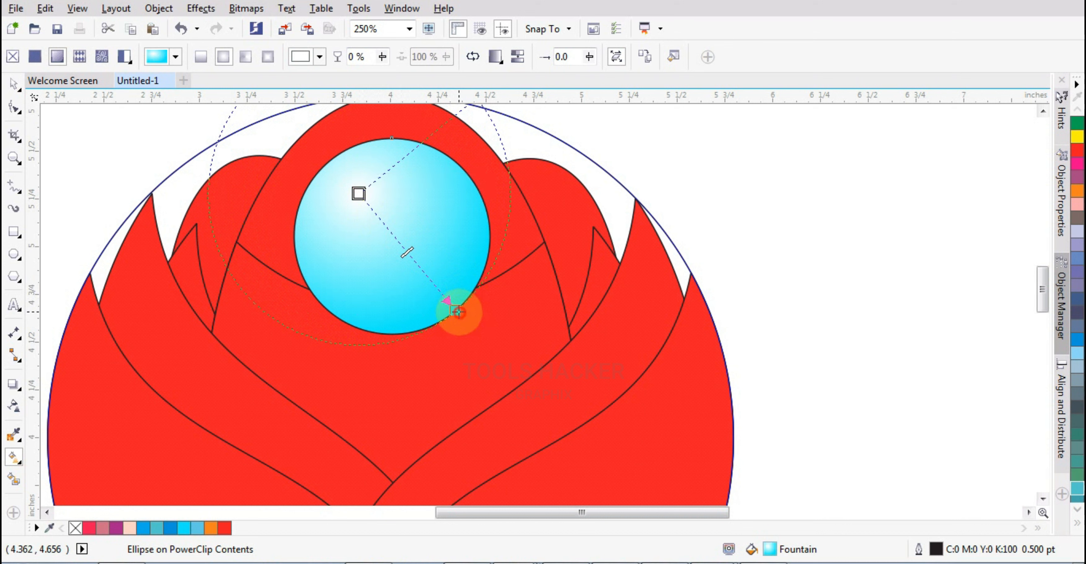
{"action": "mouse_move", "coordinate": [459, 312]}
{"action": "left_mouse_down"}
{"action": "mouse_move", "coordinate": [449, 311]}
{"action": "mouse_move", "coordinate": [461, 296]}
{"action": "left_mouse_up"}
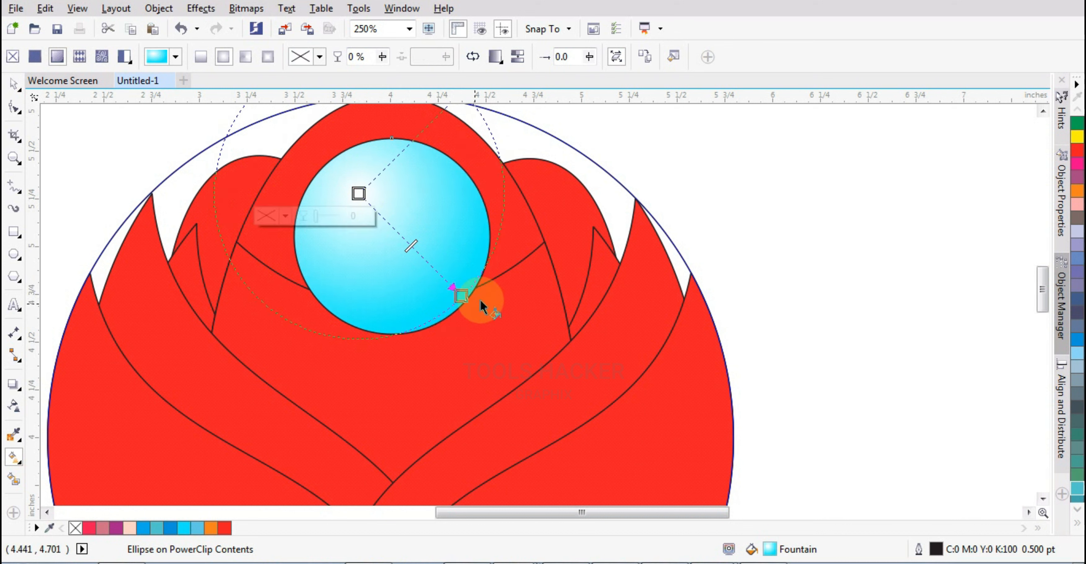
{"action": "left_click", "coordinate": [21, 89]}
Step: Reorder the cyan ball and the rear petals so the ball sits between the rear and front central petals
{"action": "left_click", "coordinate": [408, 231]}
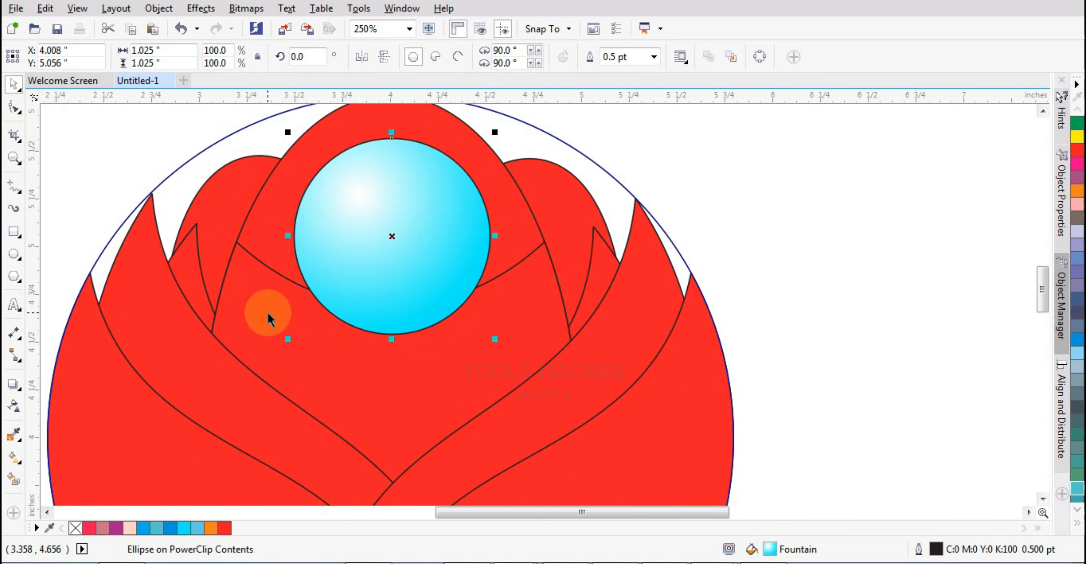
{"action": "left_click", "coordinate": [458, 140]}
{"action": "left_click", "coordinate": [403, 254]}
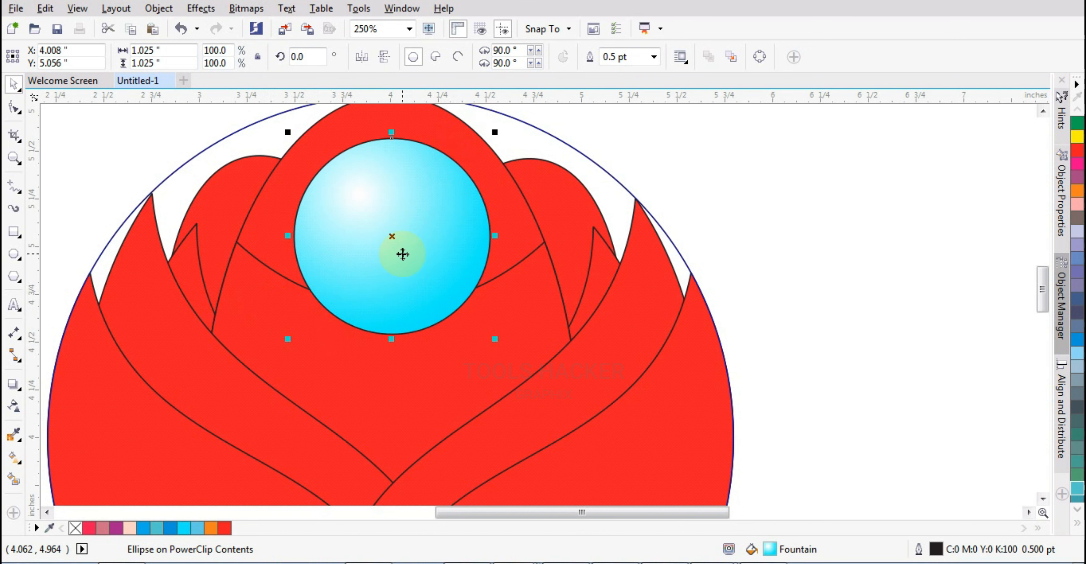
{"action": "left_click", "coordinate": [457, 135], "text": "shift"}
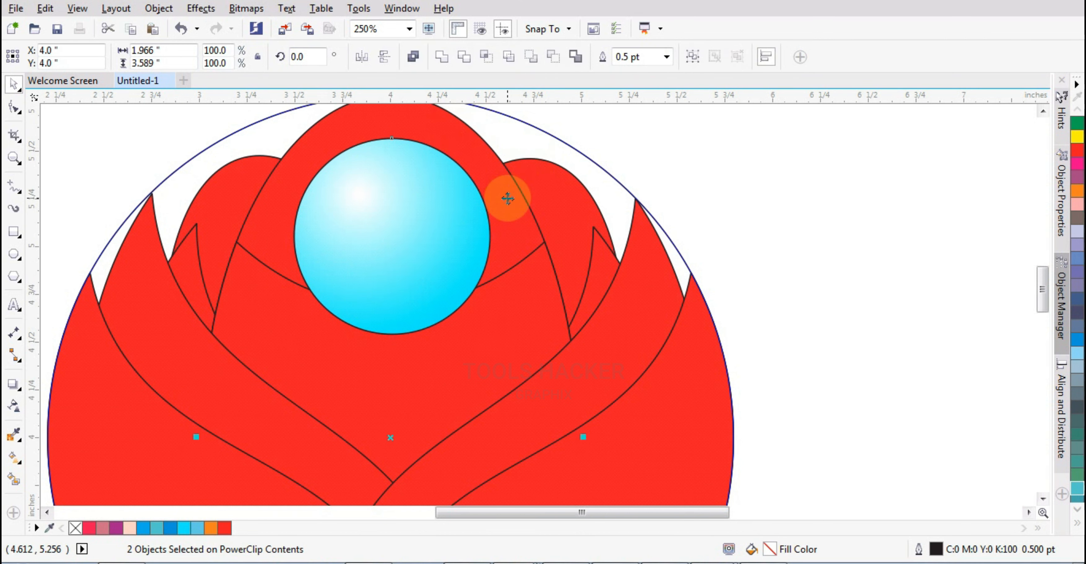
{"action": "scroll", "coordinate": [510, 192], "scroll_direction": "up", "scroll_amount": 1}
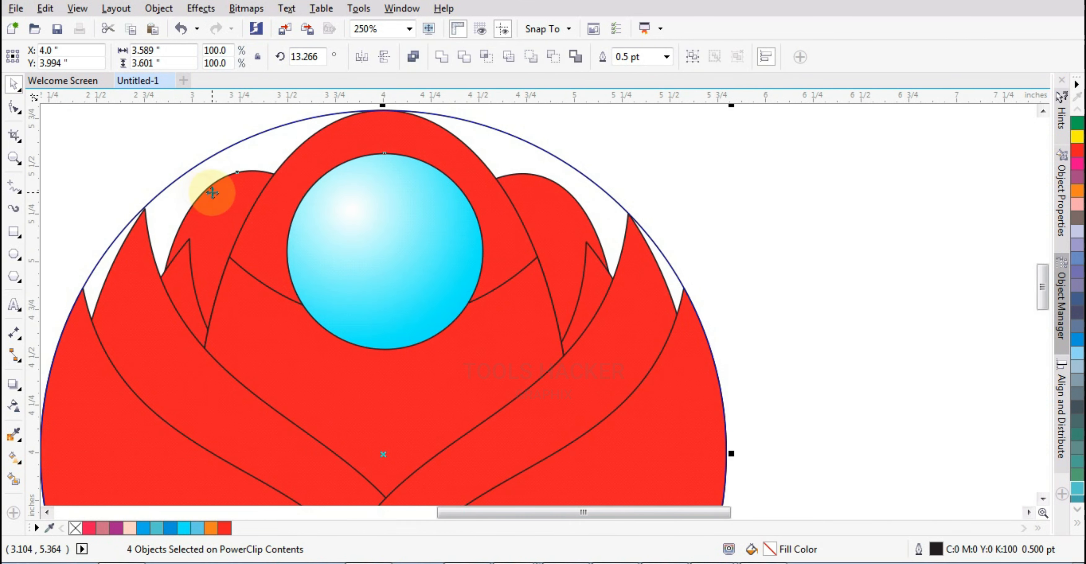
{"action": "key", "text": "shift+Page_Down"}
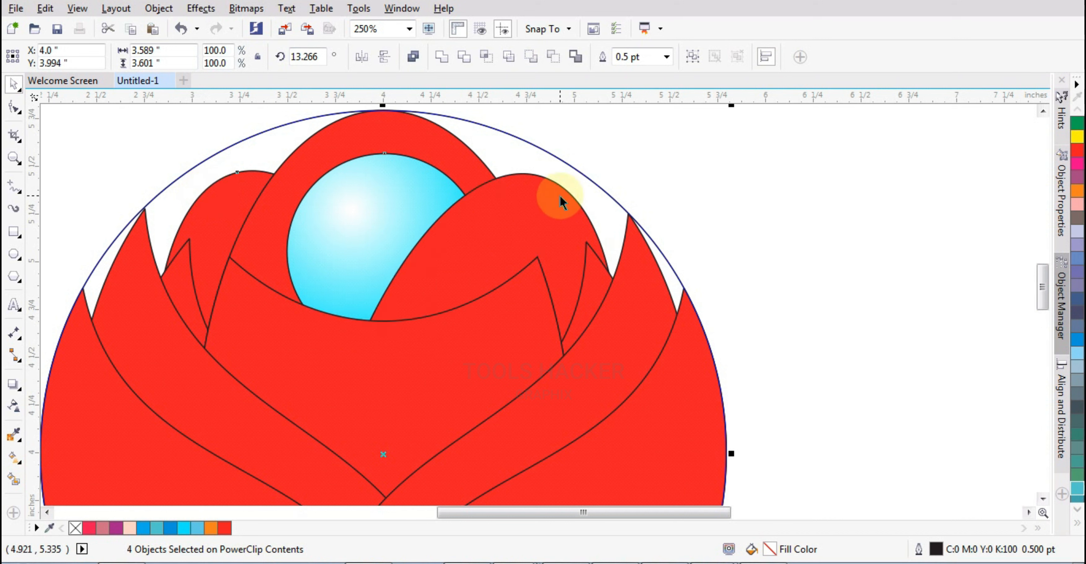
{"action": "left_click", "coordinate": [564, 185]}
{"action": "key", "text": "shift+Page_Down"}
{"action": "left_click", "coordinate": [670, 277]}
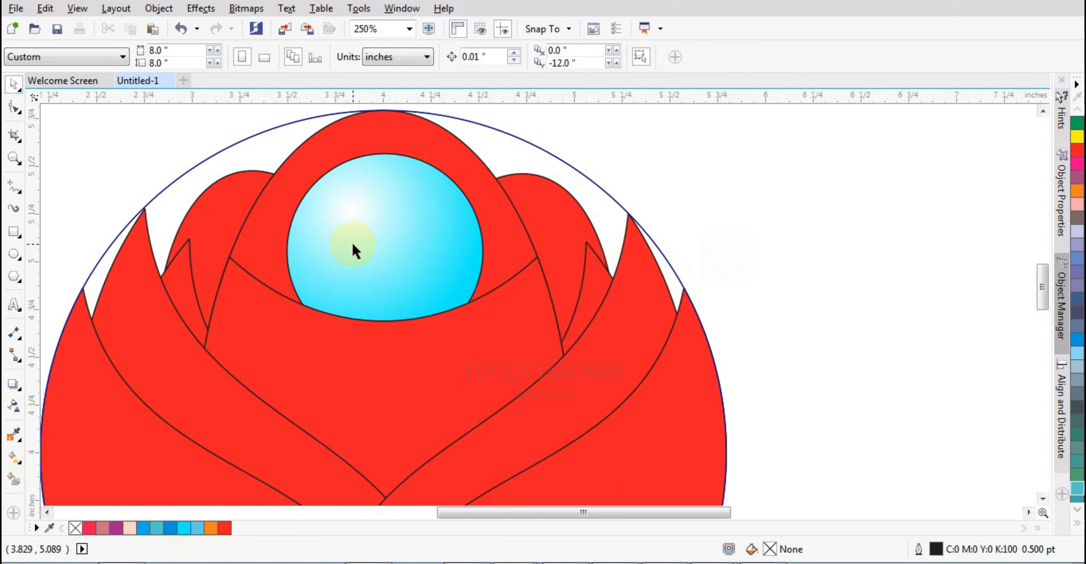
Step: Move the ball down about 0.11 in and add a black Multiply drop shadow with opacity 50 and feathering 15
{"action": "left_click", "coordinate": [371, 258]}
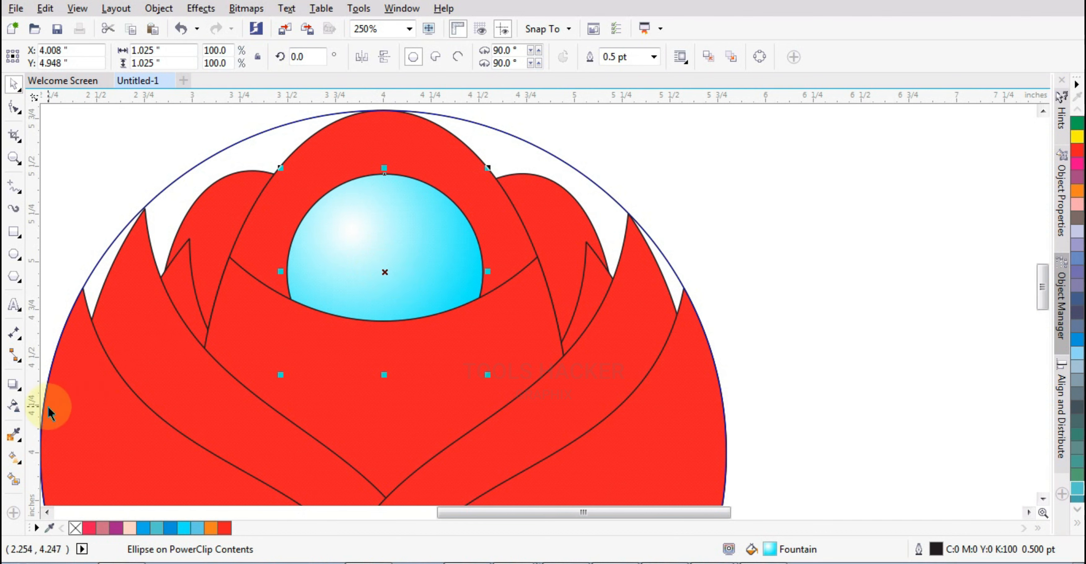
{"action": "left_click", "coordinate": [12, 384]}
{"action": "left_click_drag", "start_coordinate": [384, 272], "coordinate": [384, 282]}
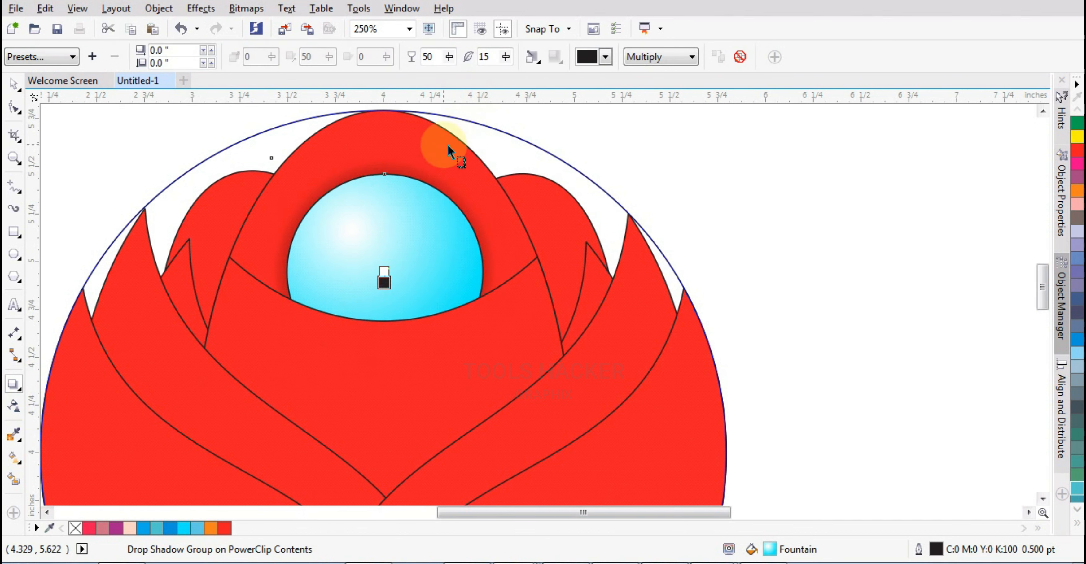
{"action": "left_click", "coordinate": [14, 85]}
Step: Move the unfilled outline circle off the flower and delete it
{"action": "scroll", "coordinate": [465, 244], "scroll_direction": "down", "scroll_amount": 2}
{"action": "scroll", "coordinate": [487, 240], "scroll_direction": "up", "scroll_amount": 1}
{"action": "left_click_drag", "start_coordinate": [511, 221], "coordinate": [778, 215]}
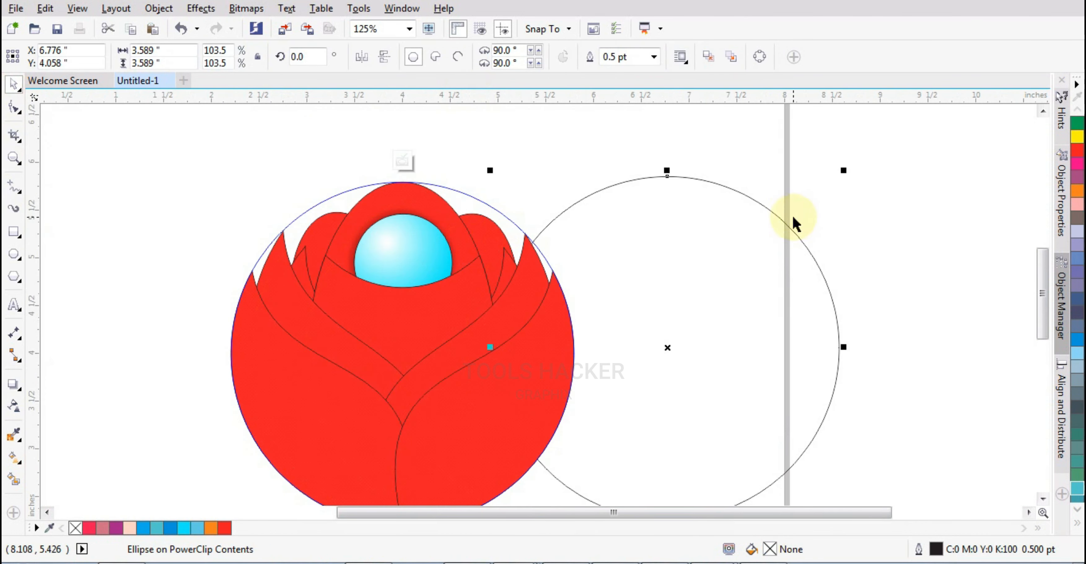
{"action": "key", "text": "Delete"}
Step: Select all the flower's objects and remove their outlines
{"action": "scroll", "coordinate": [674, 184], "scroll_direction": "down", "scroll_amount": 1}
{"action": "left_click_drag", "start_coordinate": [295, 166], "coordinate": [589, 429]}
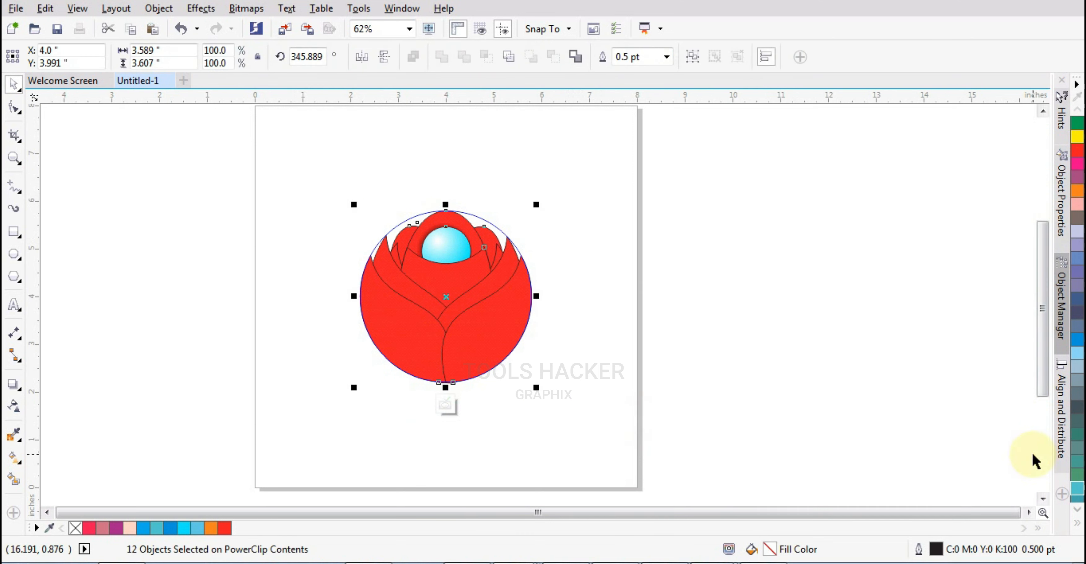
{"action": "left_click", "coordinate": [1076, 511]}
{"action": "right_click", "coordinate": [1022, 112]}
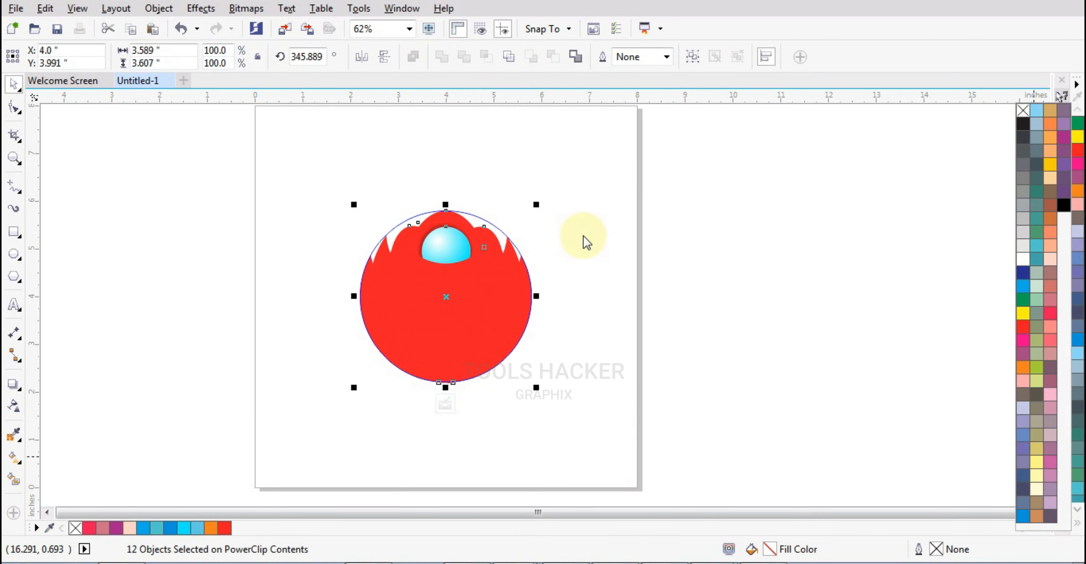
Step: Apply a black drop shadow with zero offset to all the selected petals and the ball
{"action": "left_click", "coordinate": [12, 386]}
{"action": "left_click_drag", "start_coordinate": [467, 307], "coordinate": [468, 321]}
{"action": "key", "text": "ctrl+z"}
{"action": "left_click", "coordinate": [15, 386]}
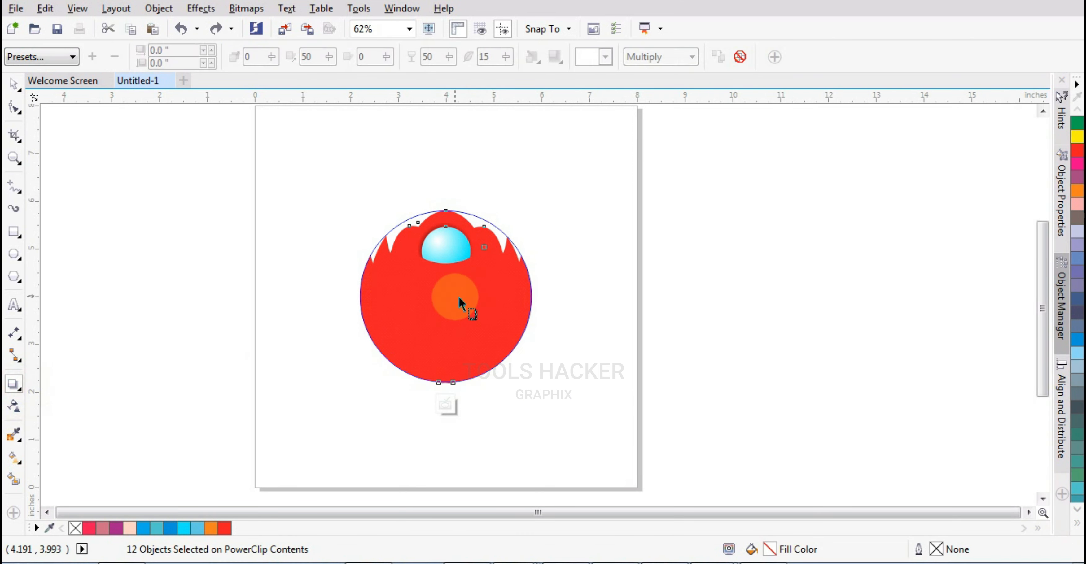
{"action": "key", "text": "ctrl+shift+z"}
{"action": "scroll", "coordinate": [494, 262], "scroll_direction": "up", "scroll_amount": 2}
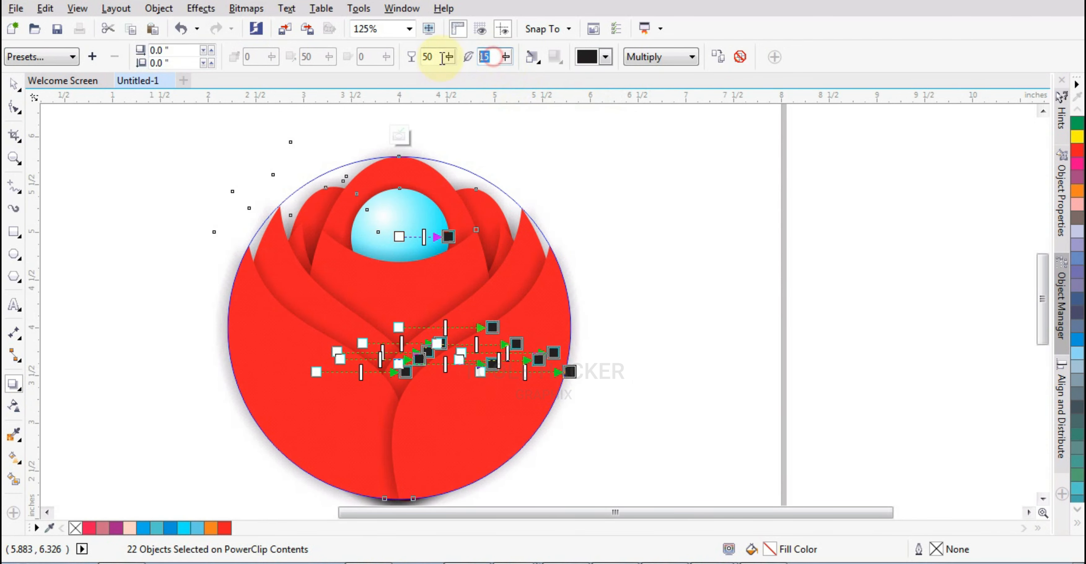
Step: Set the feathering of all the drop shadows to 20 and their opacity to 75
{"action": "type", "text": "20"}
{"action": "key", "text": "Tab"}
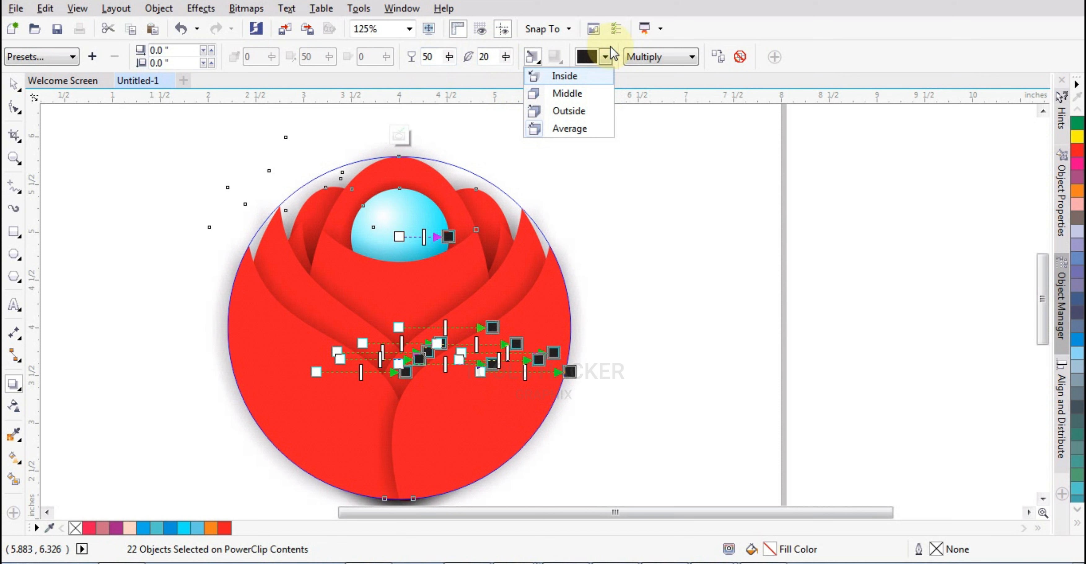
{"action": "left_click", "coordinate": [437, 56]}
{"action": "type", "text": "75"}
{"action": "key", "text": "Return"}
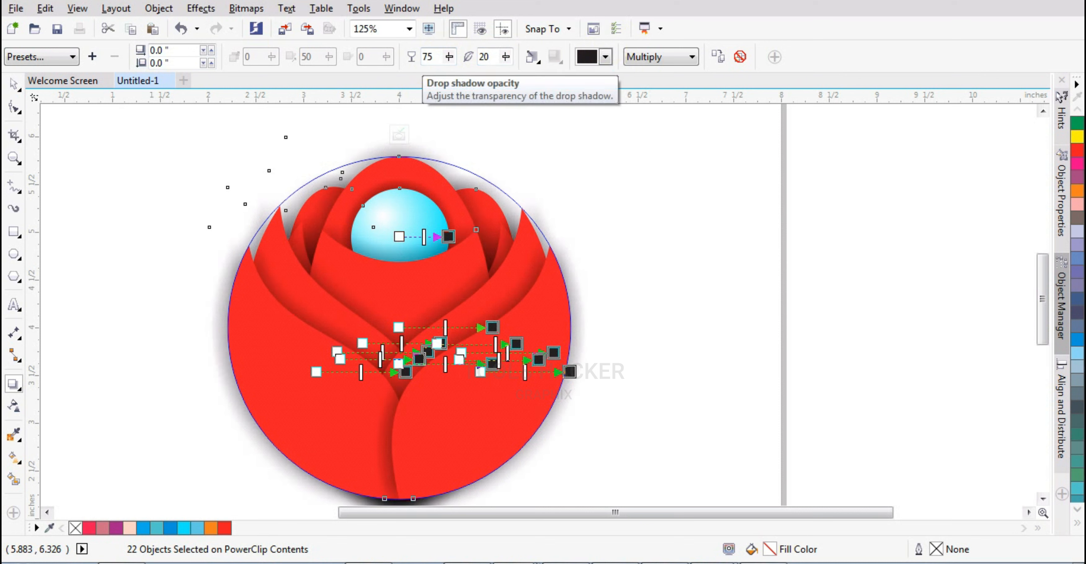
{"action": "left_click", "coordinate": [10, 83]}
{"action": "left_click", "coordinate": [47, 85]}
{"action": "left_click", "coordinate": [696, 169]}
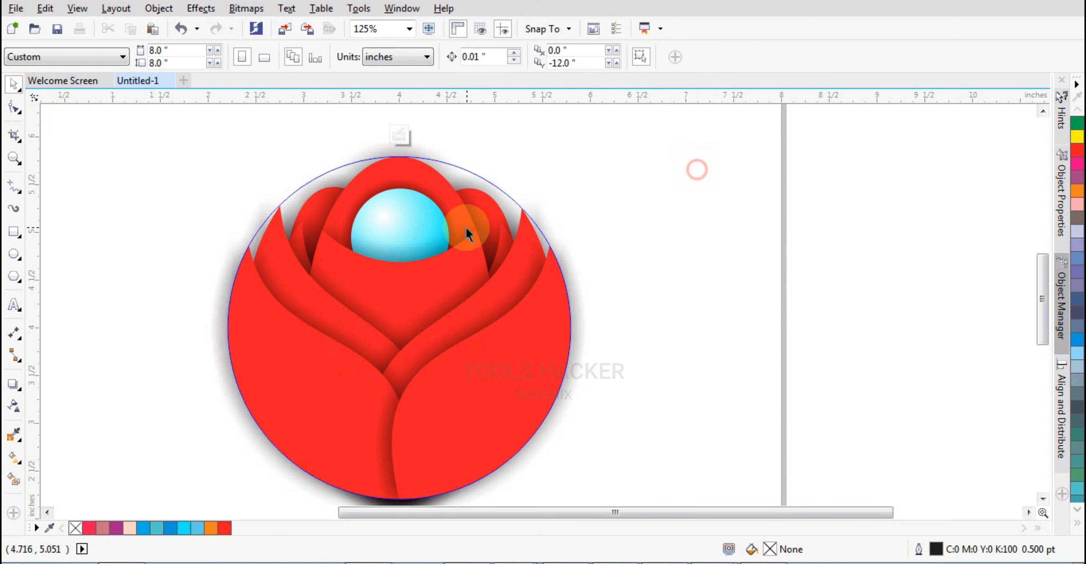
Step: Set the feathering of the cyan centre ball's drop shadow to 30
{"action": "left_click", "coordinate": [466, 228]}
{"action": "left_click", "coordinate": [422, 237]}
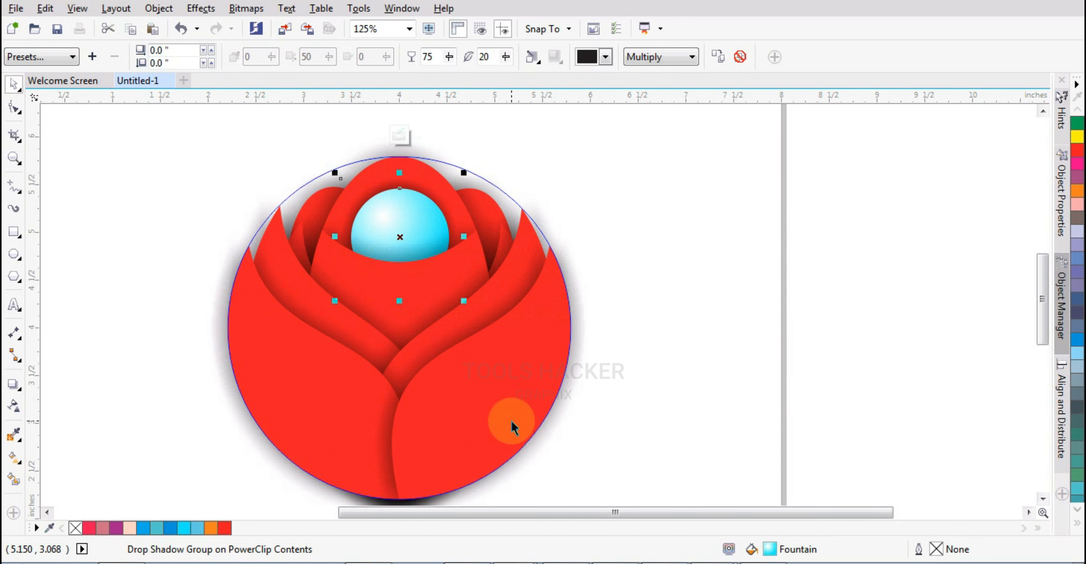
{"action": "left_click", "coordinate": [14, 384]}
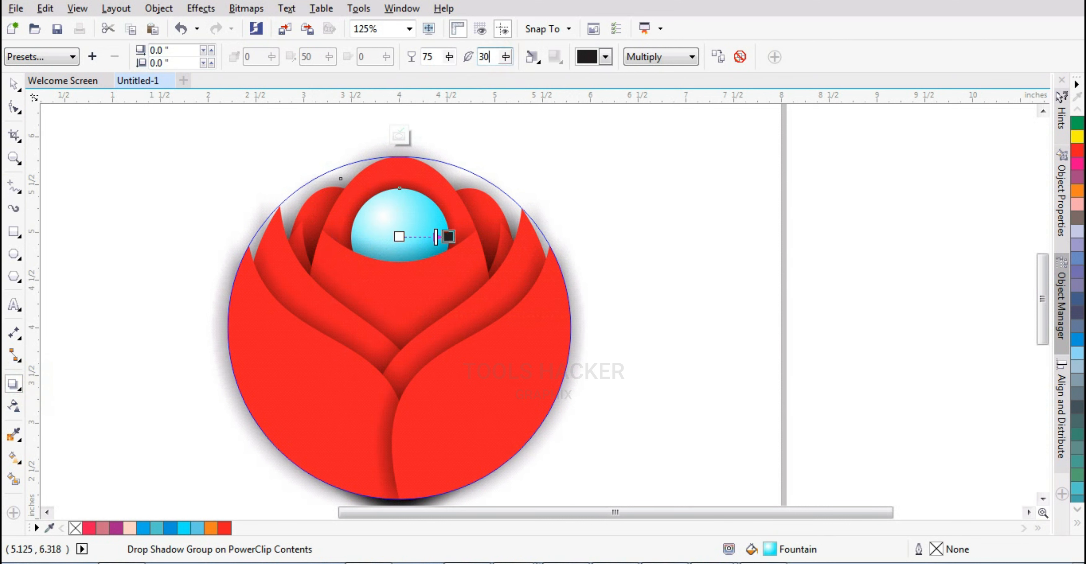
{"action": "left_click", "coordinate": [14, 85]}
{"action": "left_click", "coordinate": [61, 184]}
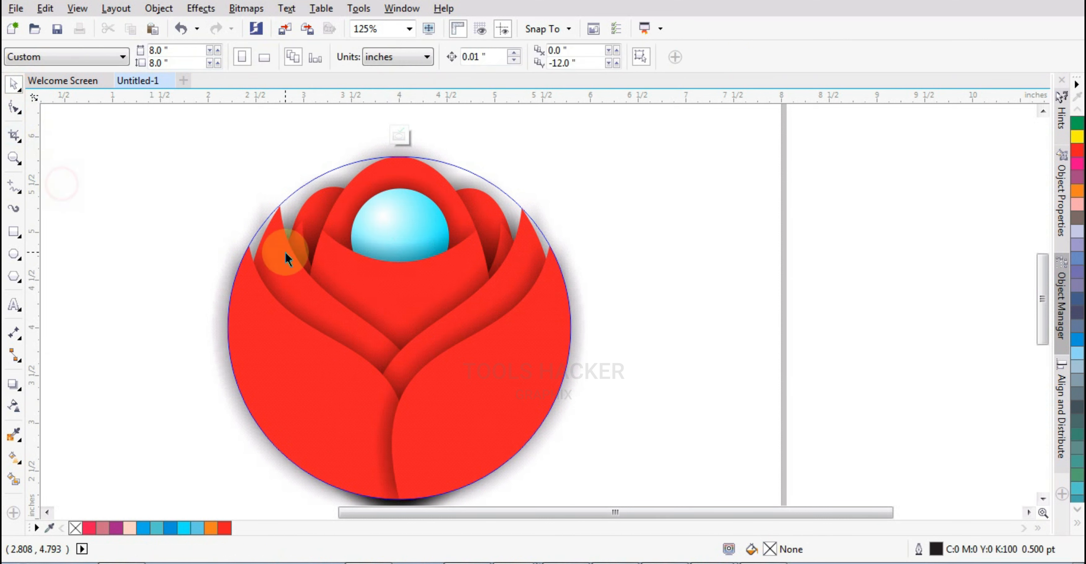
Step: Try to move the two outermost front petals backward in the stacking order
{"action": "left_click", "coordinate": [502, 242]}
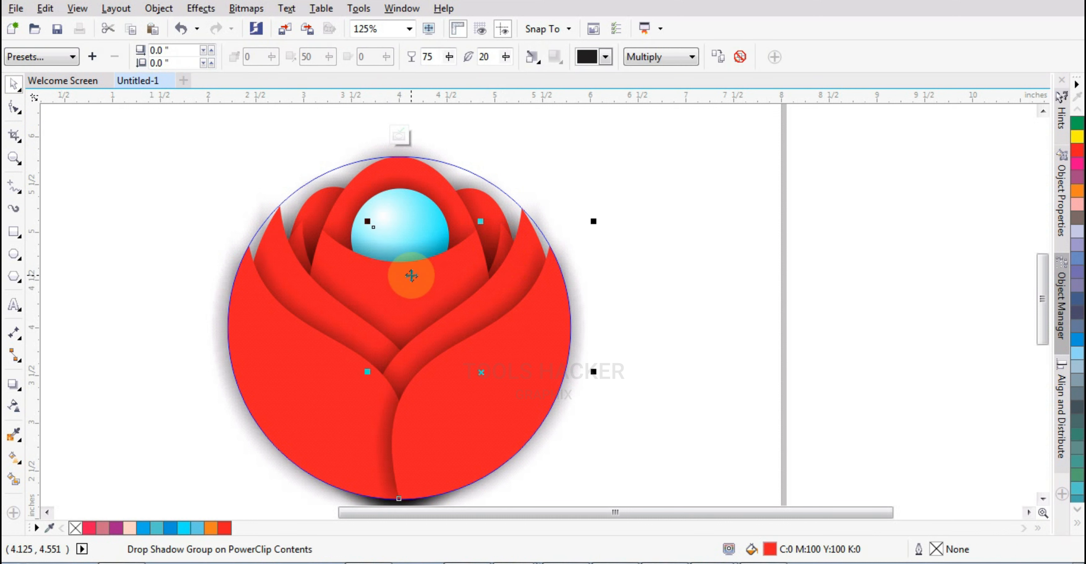
{"action": "left_click", "coordinate": [298, 242], "text": "shift"}
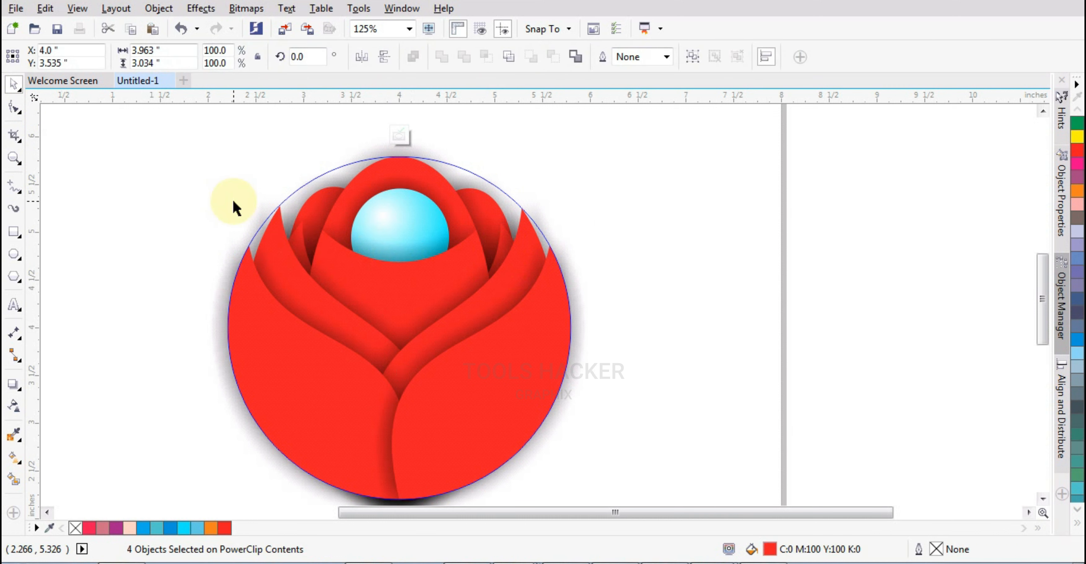
{"action": "key", "text": "shift+Page_Down"}
{"action": "key", "text": "ctrl+Page_Down"}
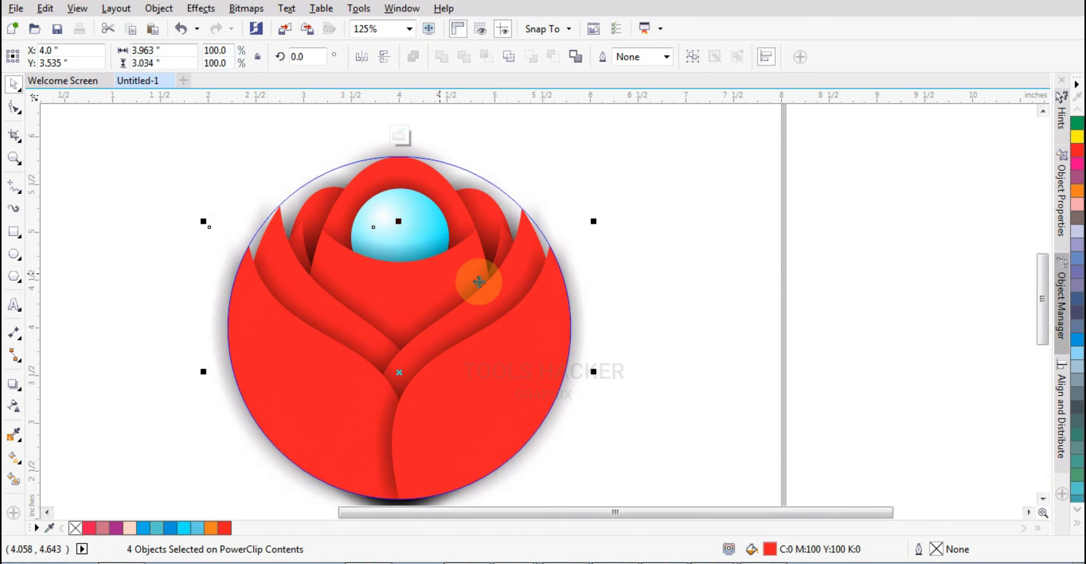
{"action": "left_click", "coordinate": [691, 310]}
{"action": "left_click", "coordinate": [301, 234]}
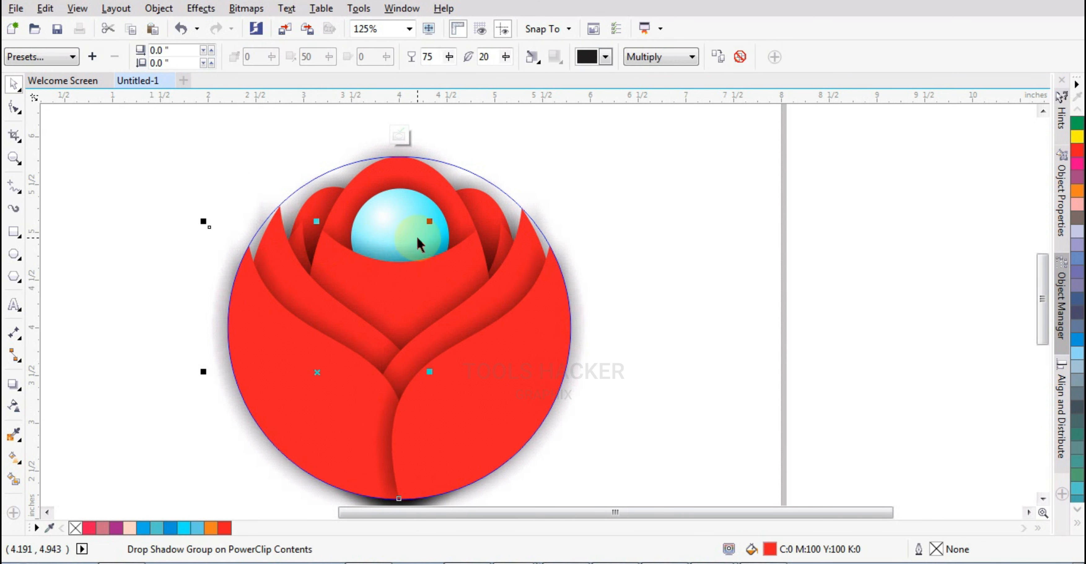
{"action": "scroll", "coordinate": [418, 239], "scroll_direction": "down", "scroll_amount": 2}
{"action": "left_click_drag", "start_coordinate": [557, 216], "coordinate": [303, 426]}
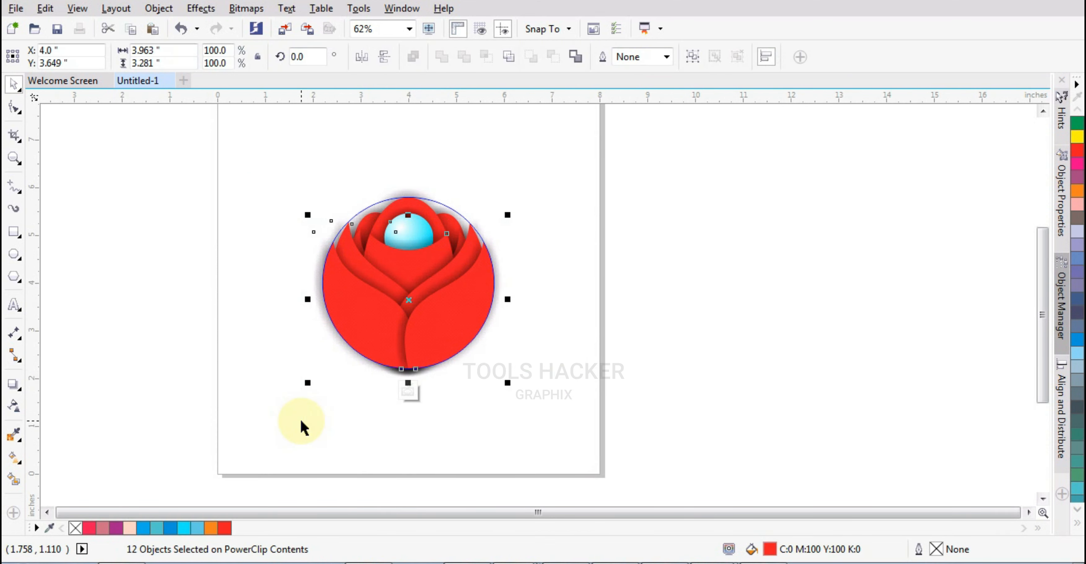
{"action": "scroll", "coordinate": [386, 266], "scroll_direction": "up", "scroll_amount": 1}
{"action": "left_click", "coordinate": [439, 241], "text": "shift"}
{"action": "key", "text": "ctrl+z"}
{"action": "left_click", "coordinate": [708, 247]}
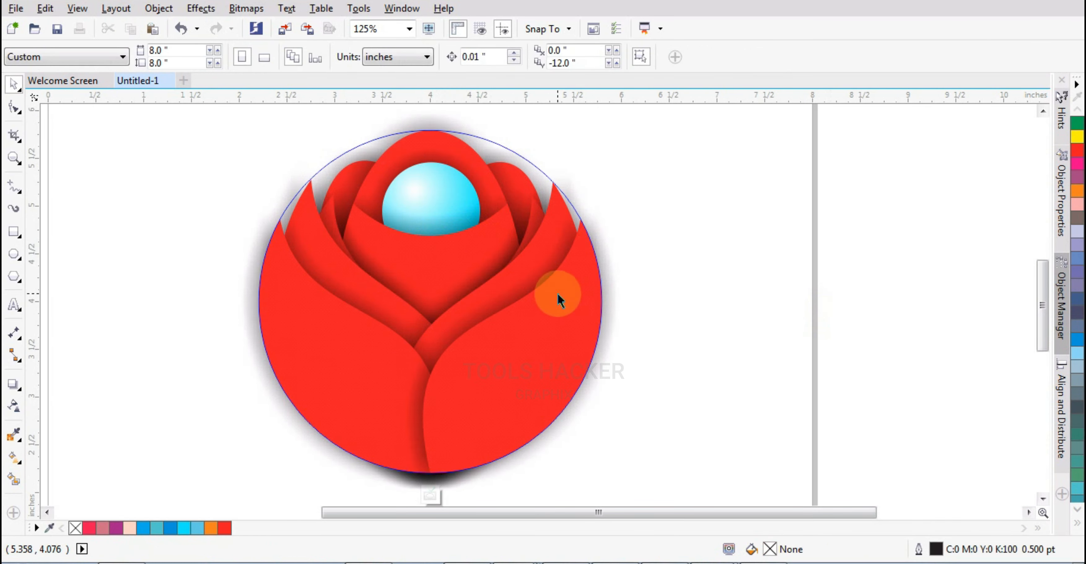
Step: Finish editing the PowerClip contents and deselect the circular flower
{"action": "scroll", "coordinate": [555, 298], "scroll_direction": "down", "scroll_amount": 2}
{"action": "scroll", "coordinate": [565, 316], "scroll_direction": "up", "scroll_amount": 2}
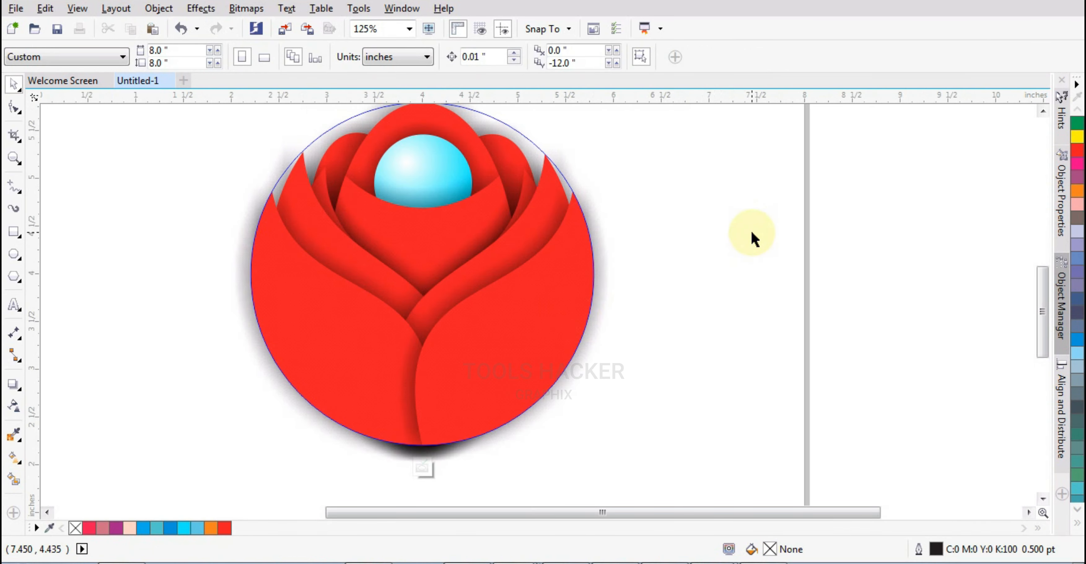
{"action": "left_click", "coordinate": [523, 249]}
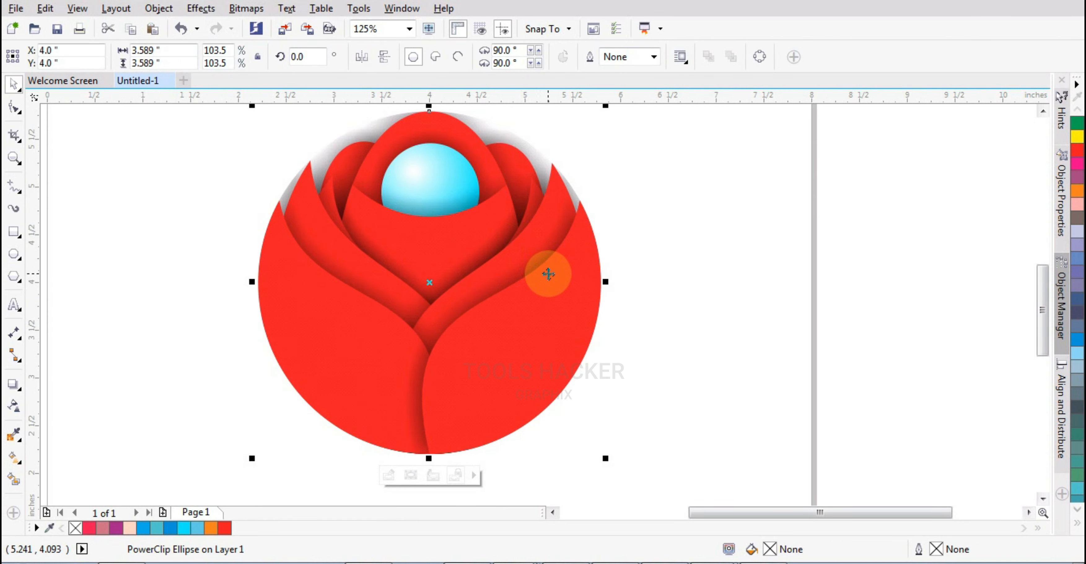
{"action": "double_click", "coordinate": [551, 279]}
{"action": "left_click", "coordinate": [698, 273], "text": "ctrl"}
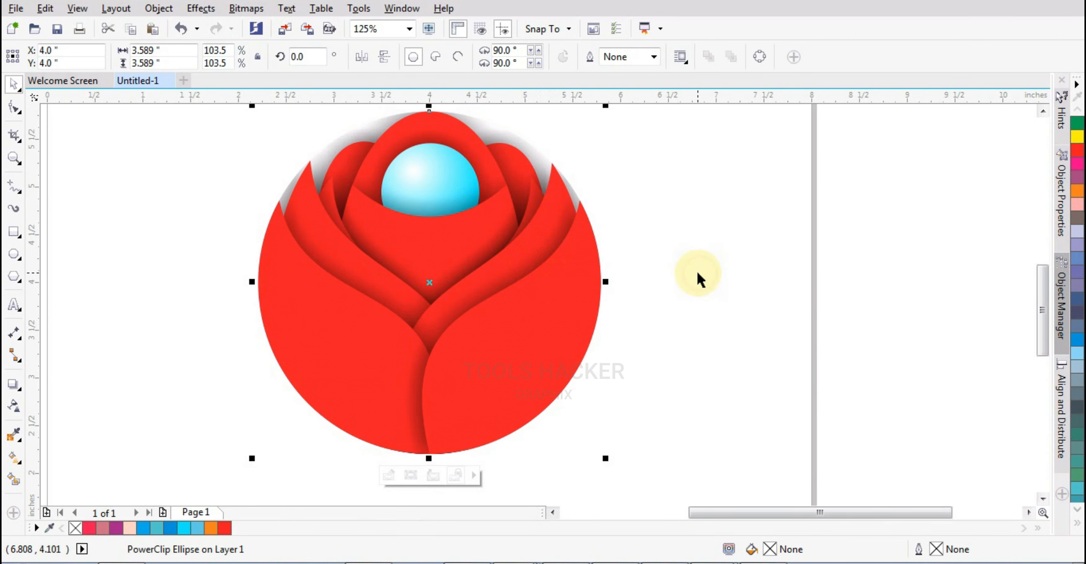
{"action": "scroll", "coordinate": [545, 315], "scroll_direction": "down", "scroll_amount": 1}
{"action": "left_click", "coordinate": [650, 304]}
{"action": "scroll", "coordinate": [623, 287], "scroll_direction": "down", "scroll_amount": 1}
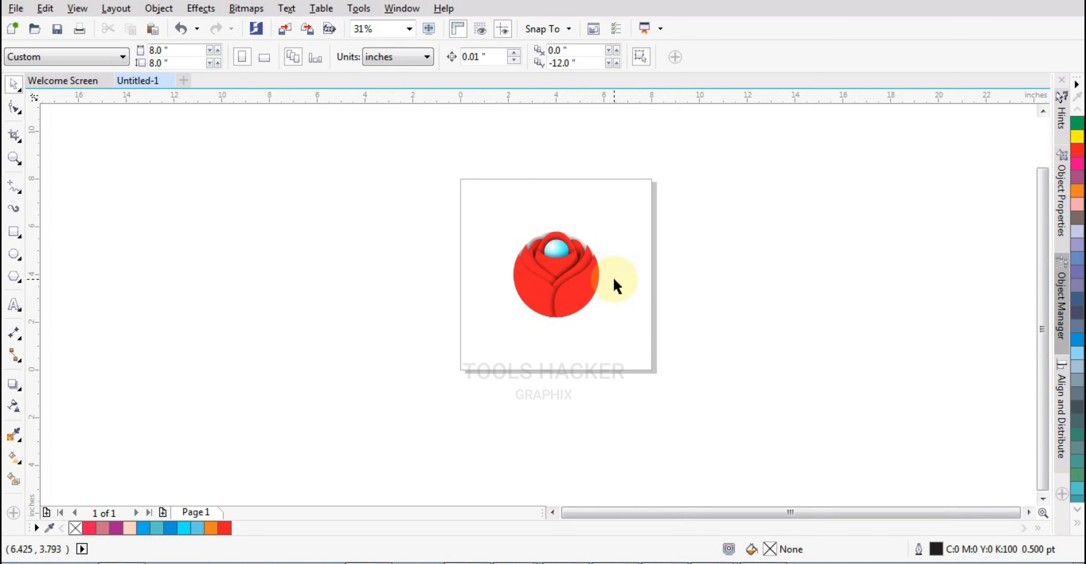
Step: Draw a flat ellipse about 3.57 by 0.41 inches below the flower, fill it black and remove its outline
{"action": "key", "text": "z"}
{"action": "left_click_drag", "start_coordinate": [494, 211], "coordinate": [633, 353]}
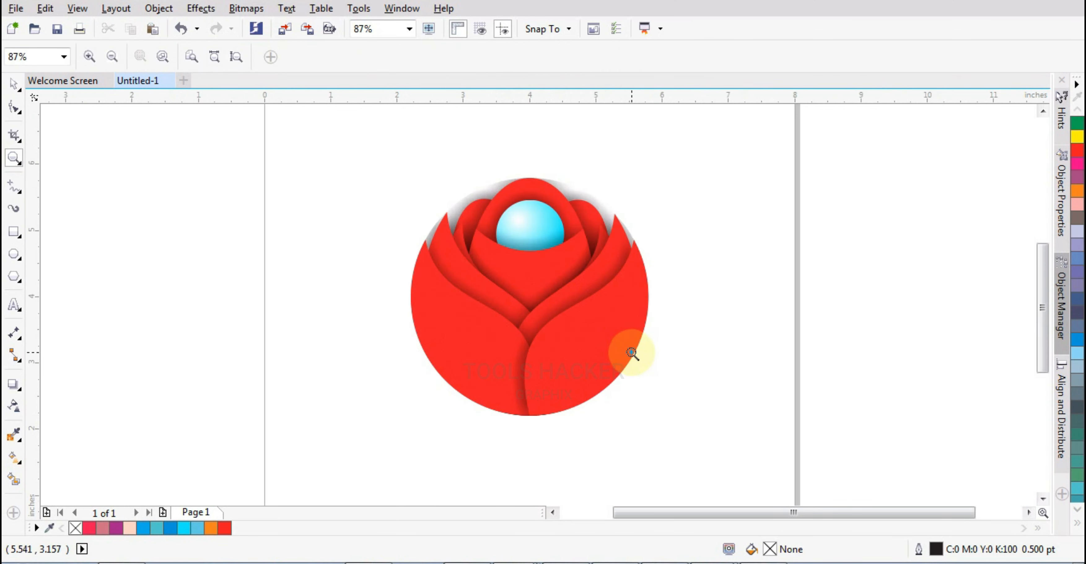
{"action": "left_click", "coordinate": [14, 255]}
{"action": "left_click", "coordinate": [63, 250]}
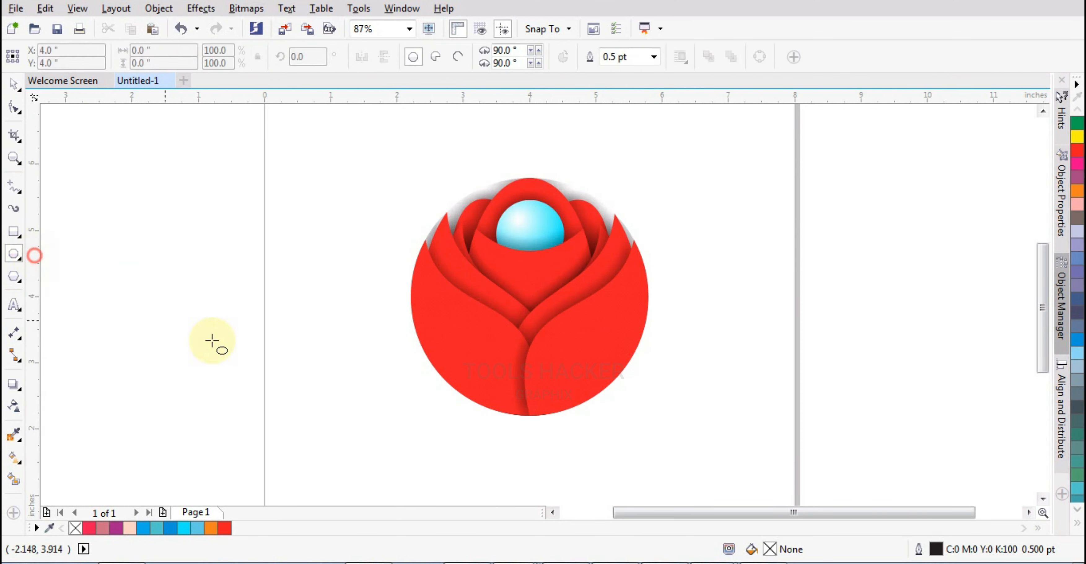
{"action": "left_click_drag", "start_coordinate": [395, 430], "coordinate": [633, 457]}
{"action": "left_click", "coordinate": [1077, 523]}
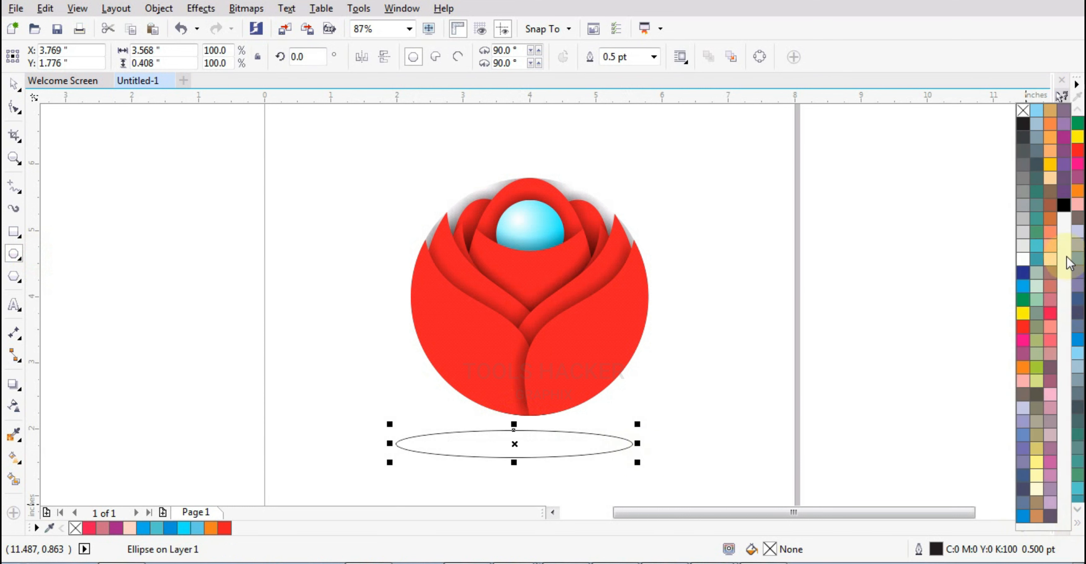
{"action": "left_click", "coordinate": [1063, 203]}
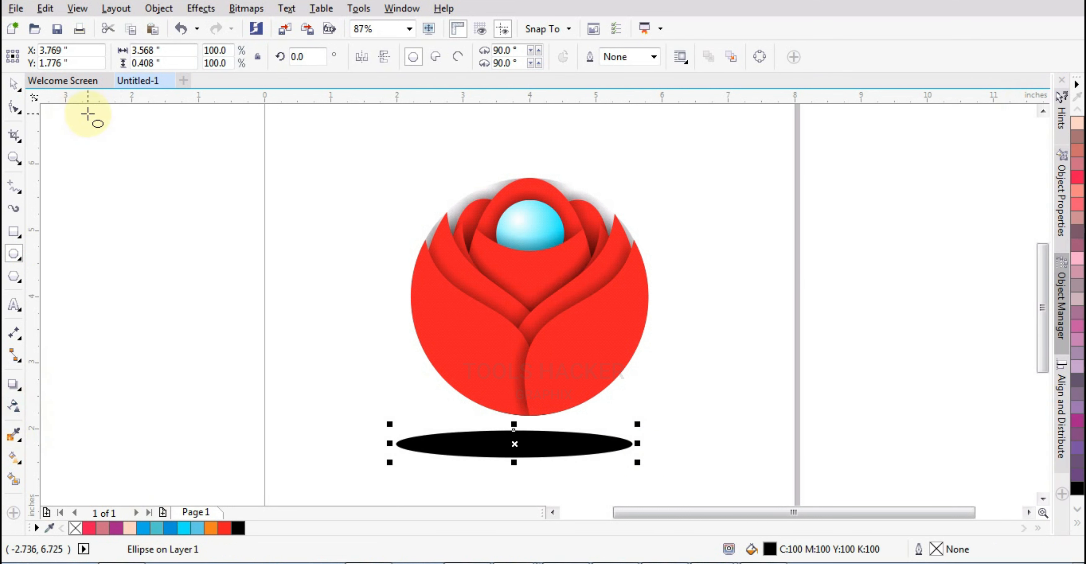
Step: Apply an elliptical fountain transparency to the black ellipse, opaque at its centre and fading towards its edge
{"action": "scroll", "coordinate": [509, 460], "scroll_direction": "up", "scroll_amount": 3}
{"action": "left_click", "coordinate": [14, 406]}
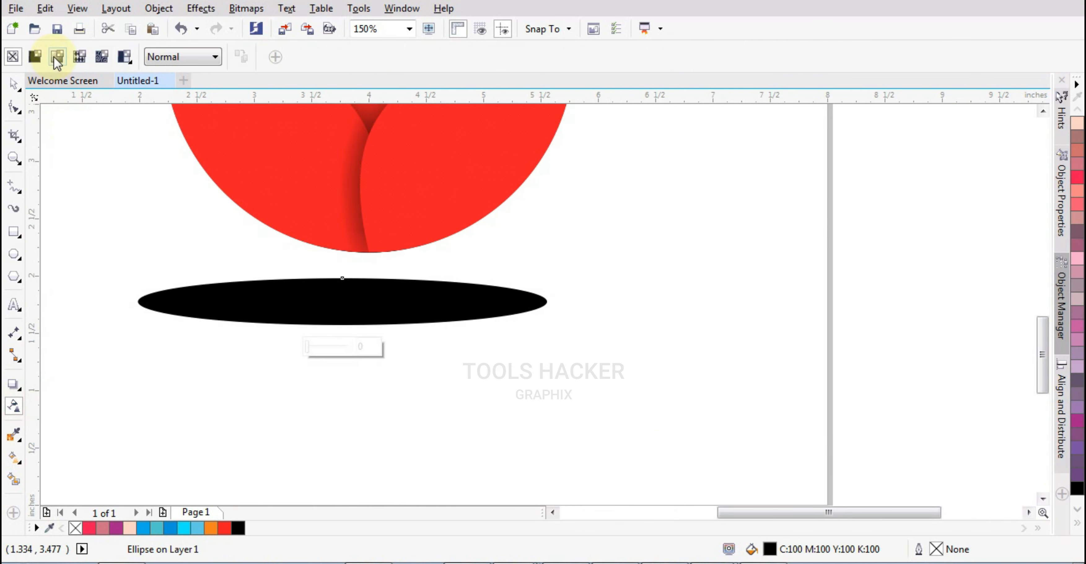
{"action": "left_click", "coordinate": [57, 56]}
{"action": "left_click", "coordinate": [311, 57]}
{"action": "left_click", "coordinate": [16, 86]}
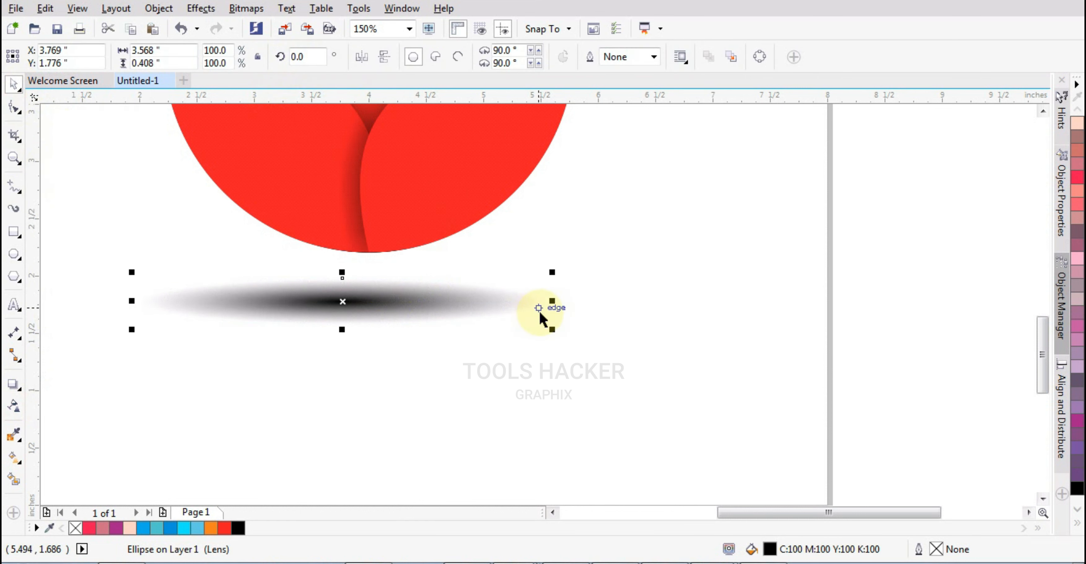
Step: Enlarge the faded ellipse to about 5.03 by 0.64 inches and place it under the flower's base as a ground shadow
{"action": "left_click_drag", "start_coordinate": [611, 323], "coordinate": [686, 342]}
{"action": "left_click", "coordinate": [510, 304]}
{"action": "scroll", "coordinate": [448, 295], "scroll_direction": "down", "scroll_amount": 2}
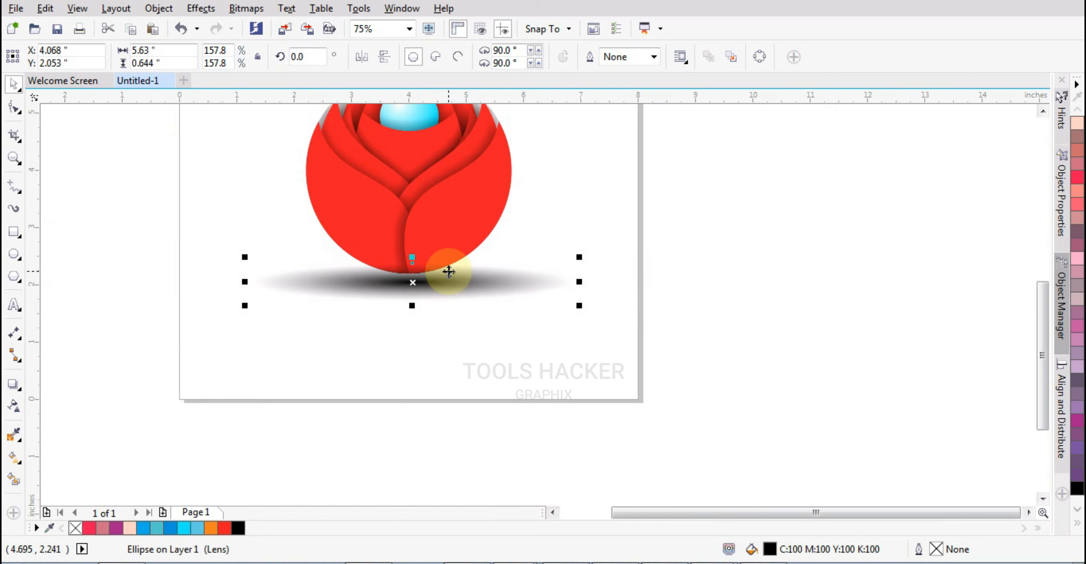
{"action": "left_click_drag", "start_coordinate": [579, 282], "coordinate": [562, 282]}
Step: Frame the whole page and preview the finished flower with its ground shadow in full screen
{"action": "key", "text": "F4"}
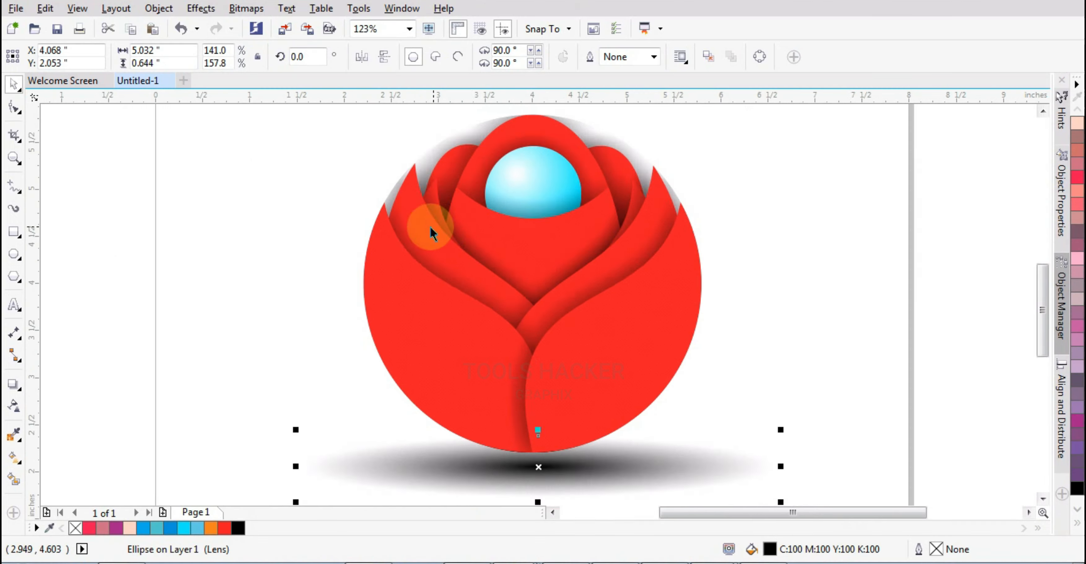
{"action": "scroll", "coordinate": [429, 223], "scroll_direction": "down", "scroll_amount": 2}
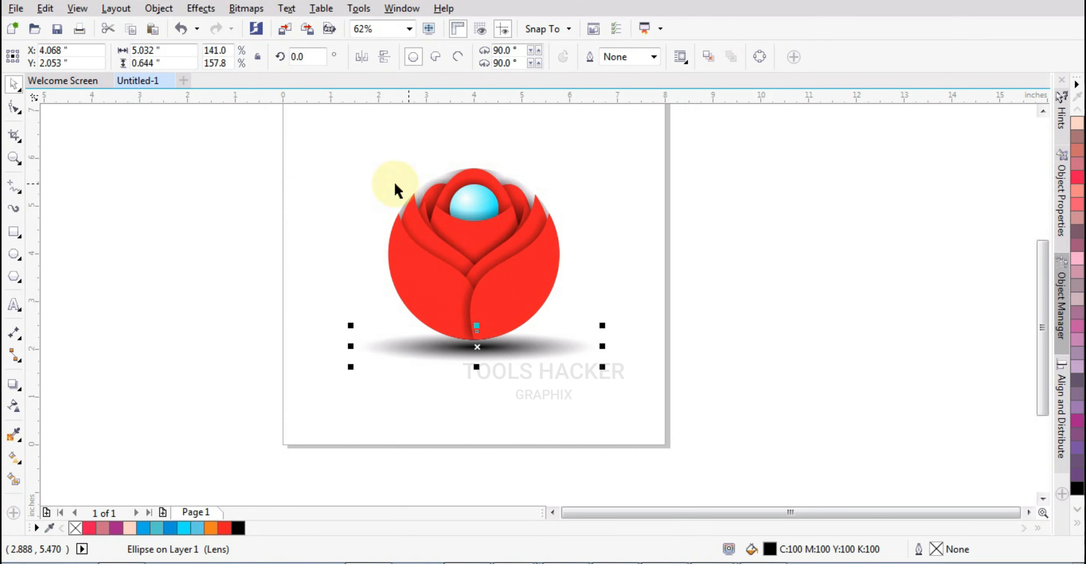
{"action": "left_click", "coordinate": [14, 160]}
{"action": "right_click", "coordinate": [299, 157]}
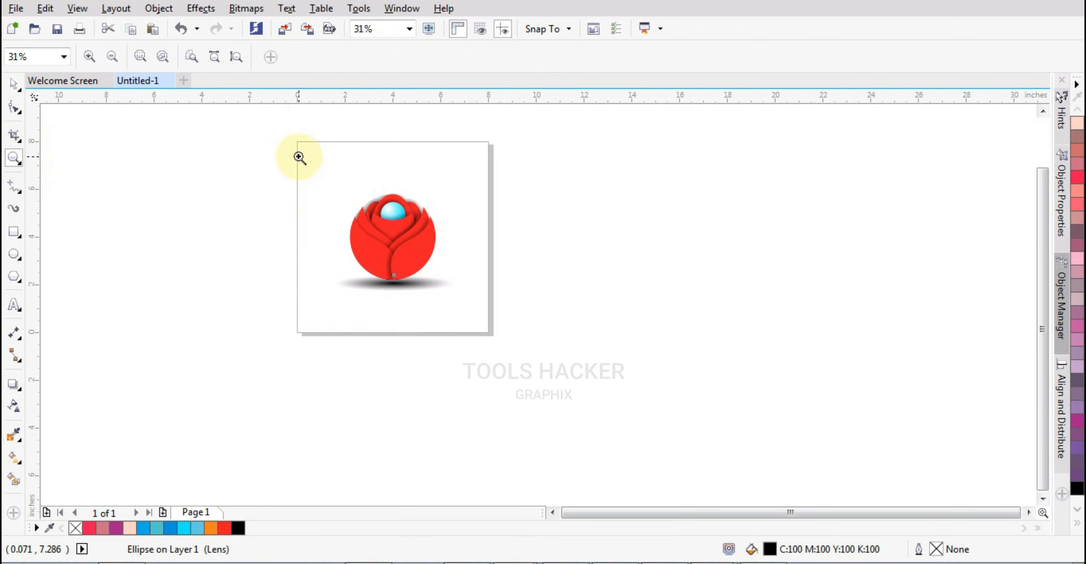
{"action": "left_click", "coordinate": [492, 337]}
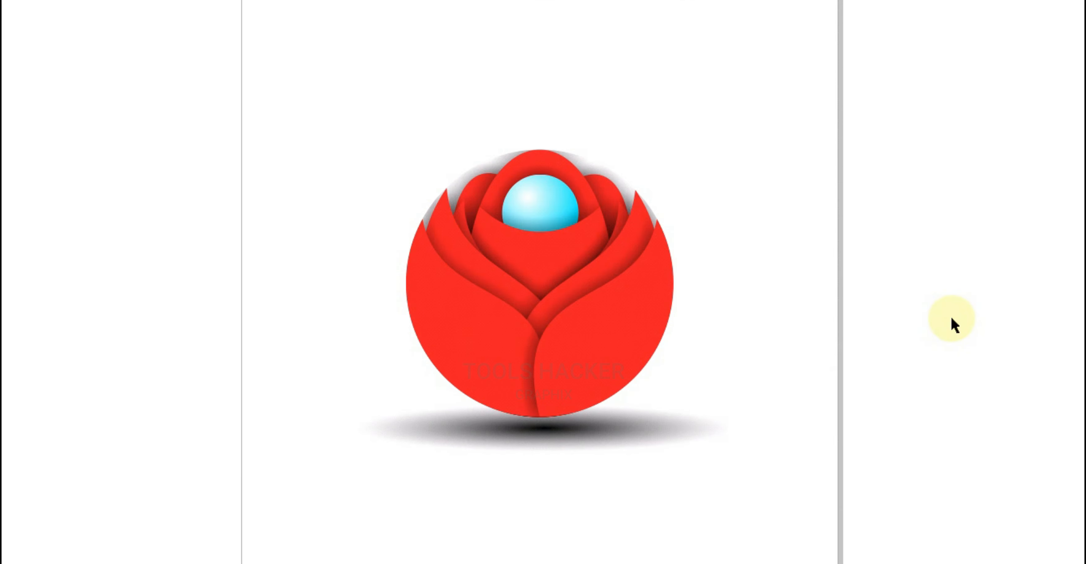